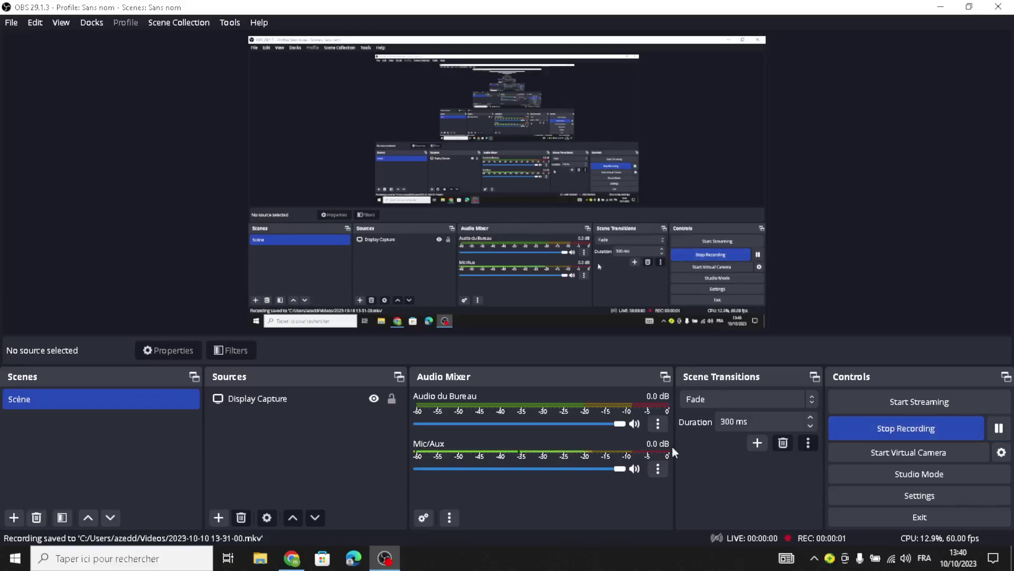
# Switch to the Squarespace editor in Chrome and open the site title and logo settings of the site header
pyautogui.click(292, 558)
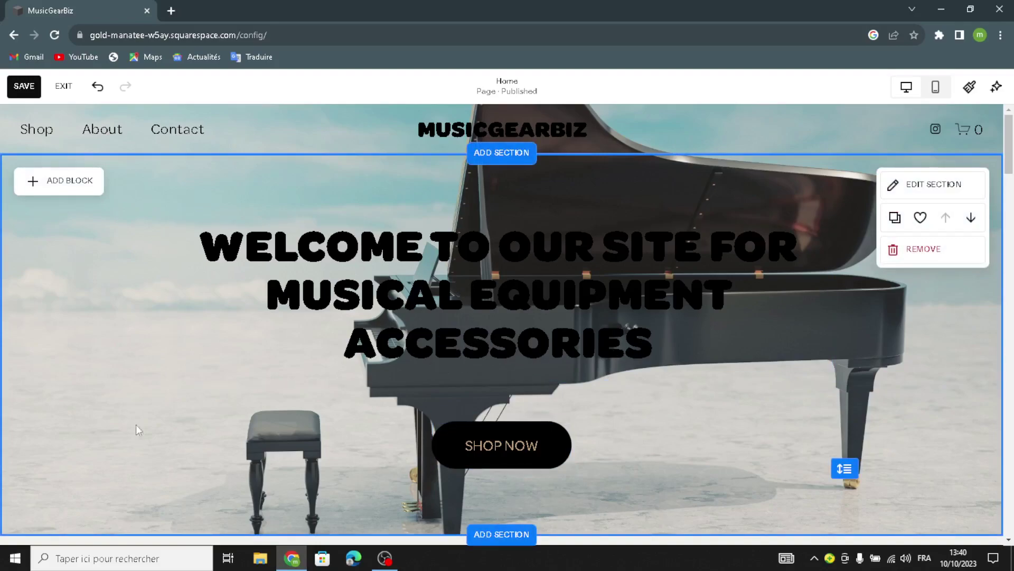
pyautogui.moveTo(465, 142)
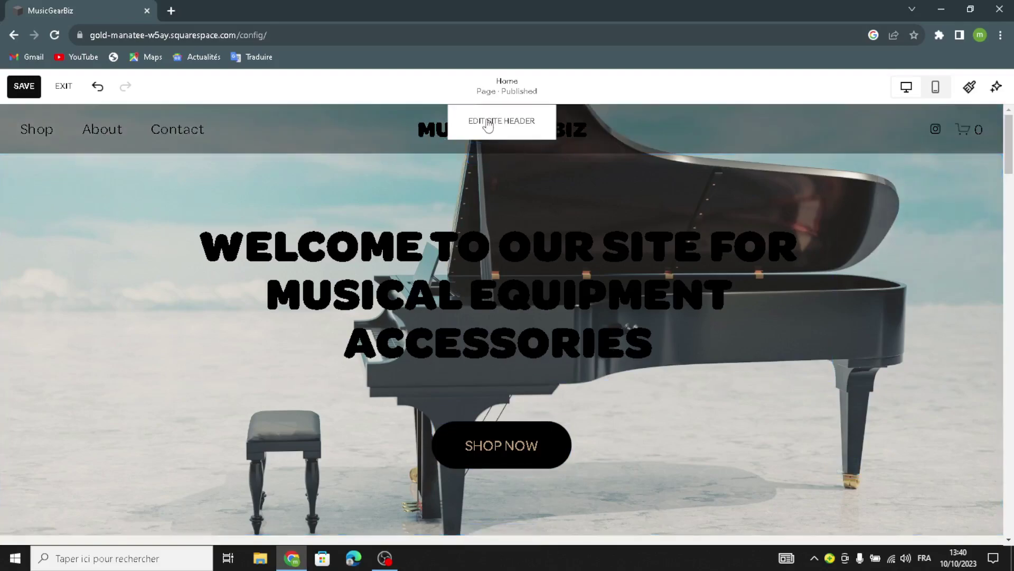
pyautogui.click(487, 126)
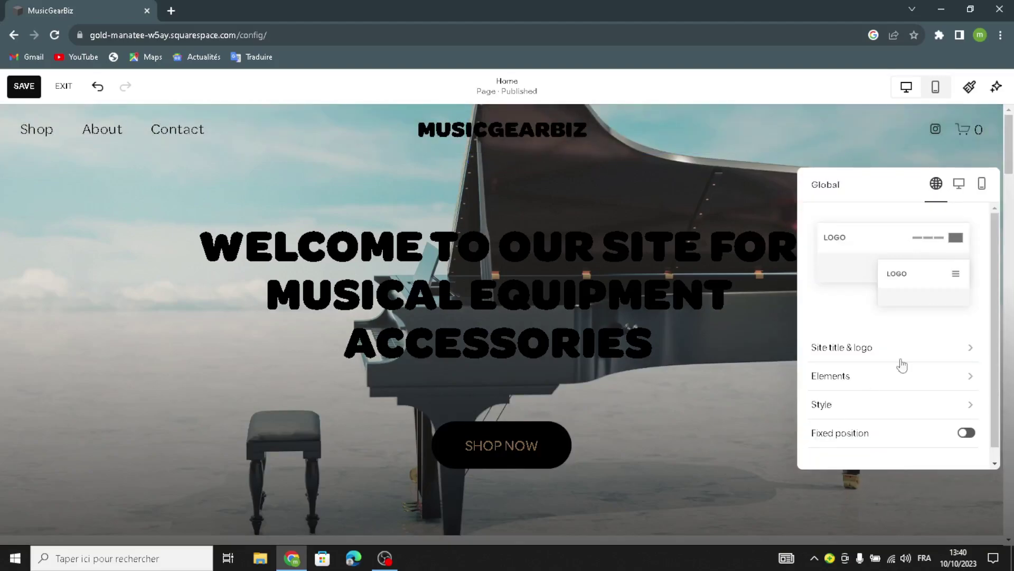
pyautogui.click(836, 361)
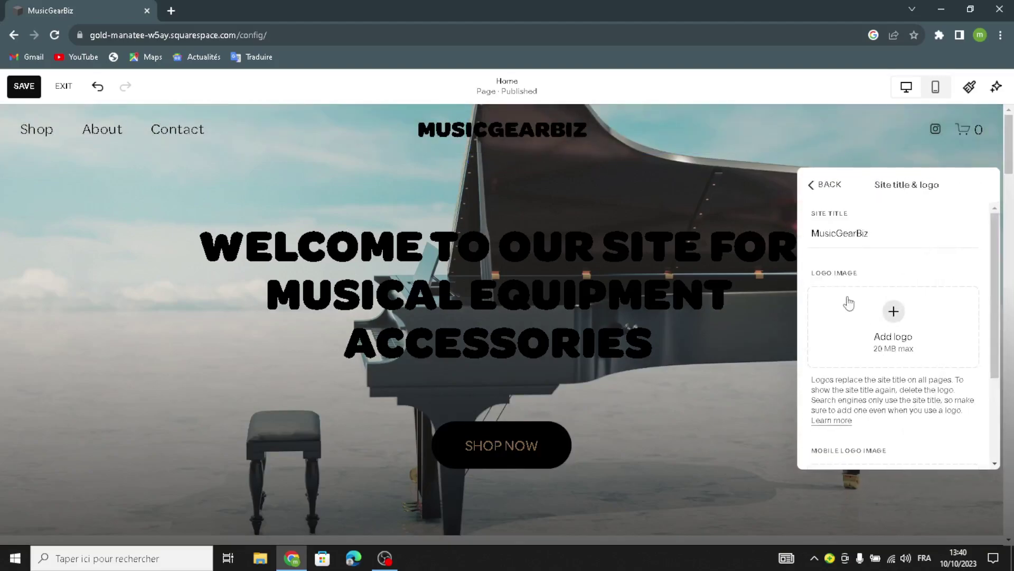
pyautogui.doubleClick(884, 234)
pyautogui.click(810, 249)
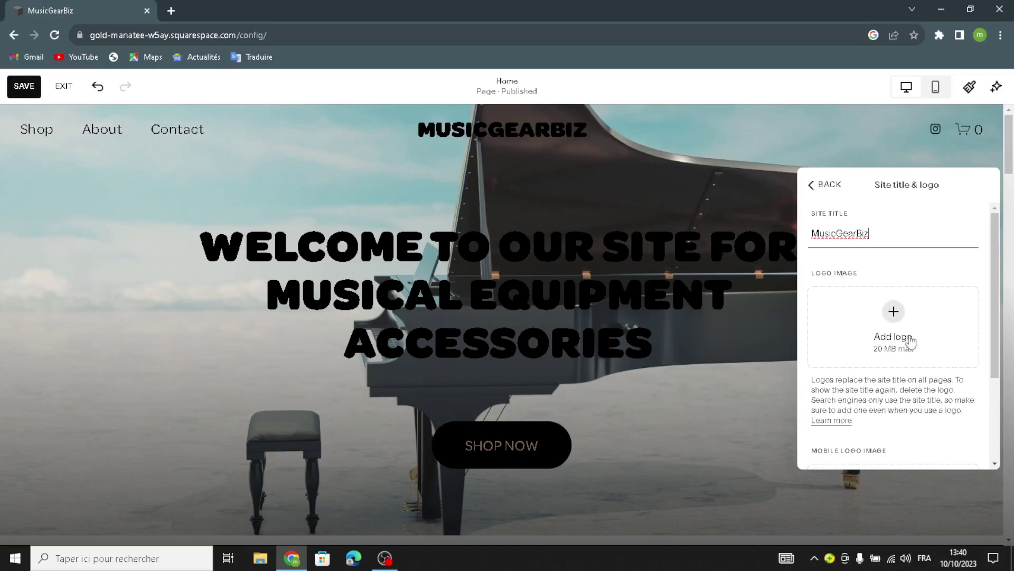
# Look at the logo image source options and the mobile logo setting, and return to the global header settings
pyautogui.click(892, 326)
pyautogui.click(892, 324)
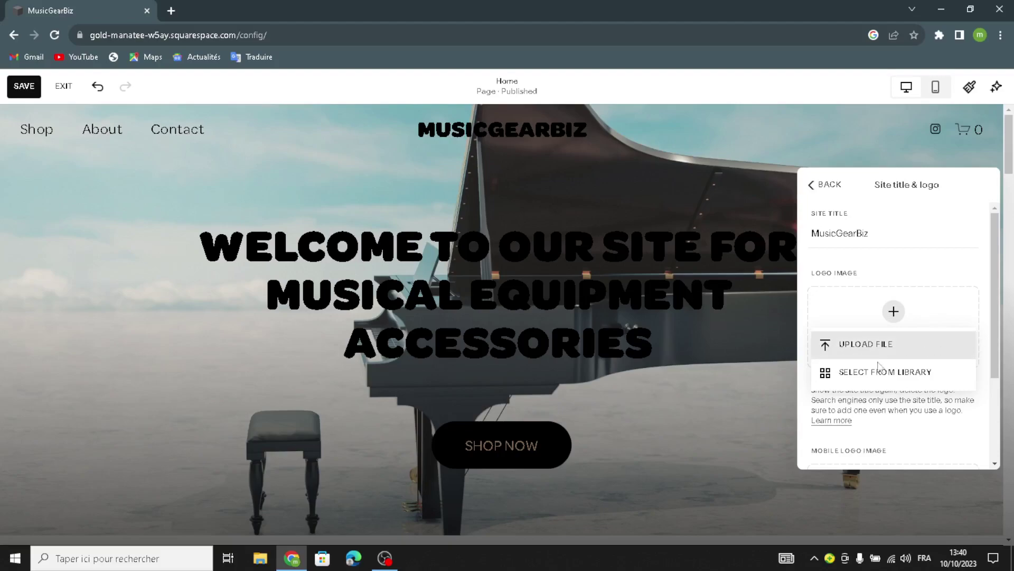
pyautogui.click(876, 397)
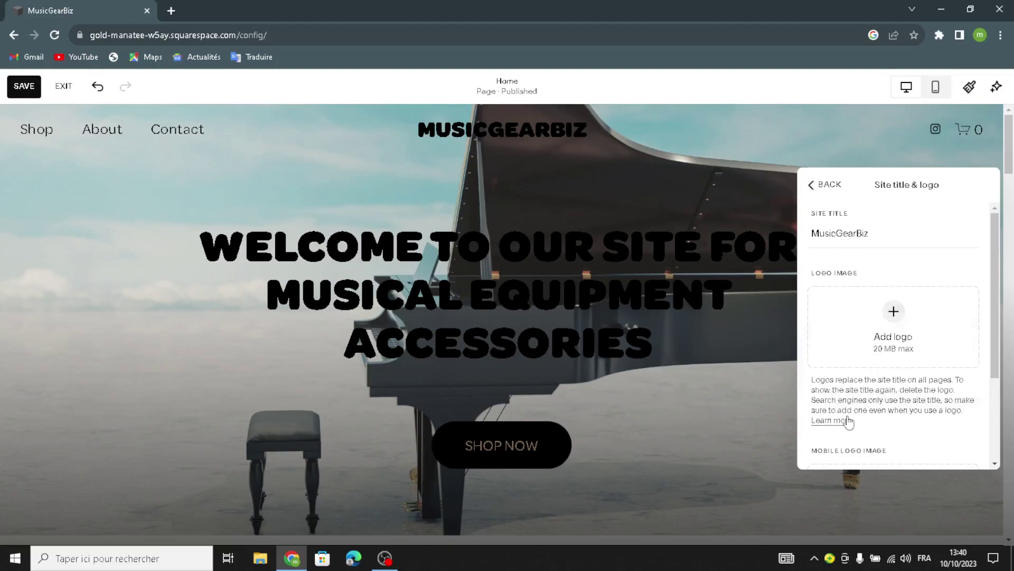
pyautogui.scroll(-2, 867, 401)
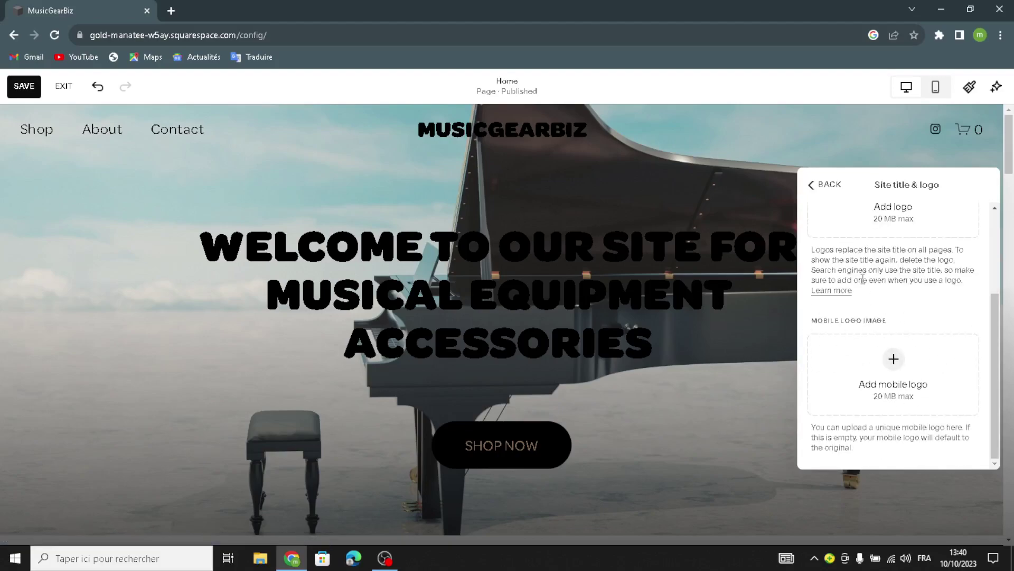
pyautogui.click(826, 185)
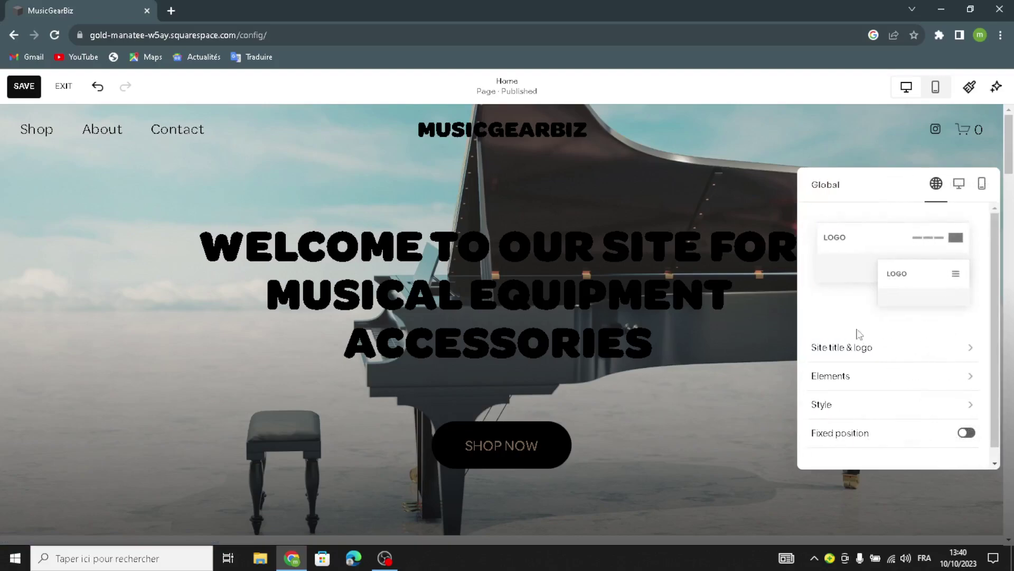
# Enable the button element in the site header with the label "Get Started"
pyautogui.click(848, 378)
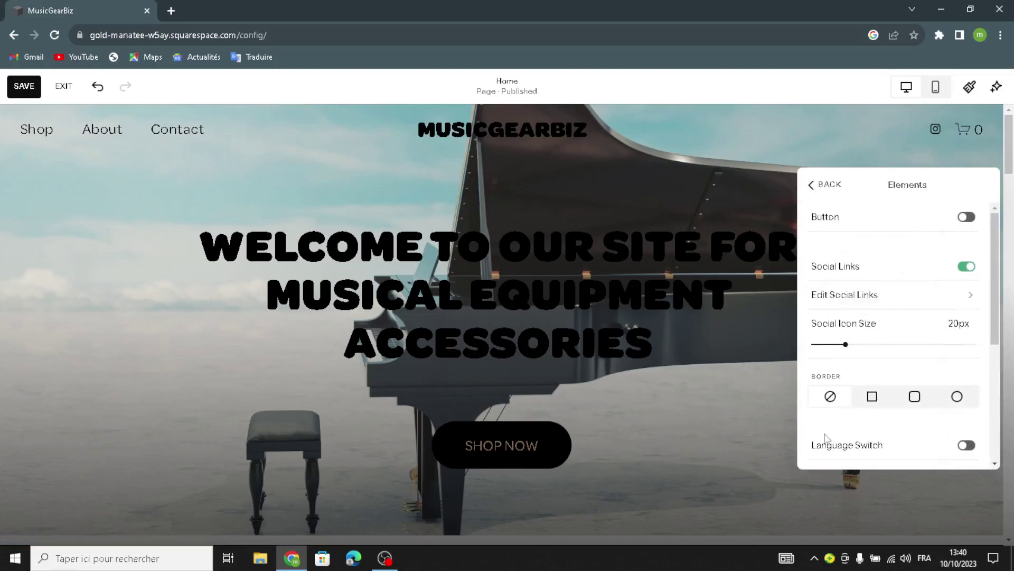
pyautogui.click(933, 240)
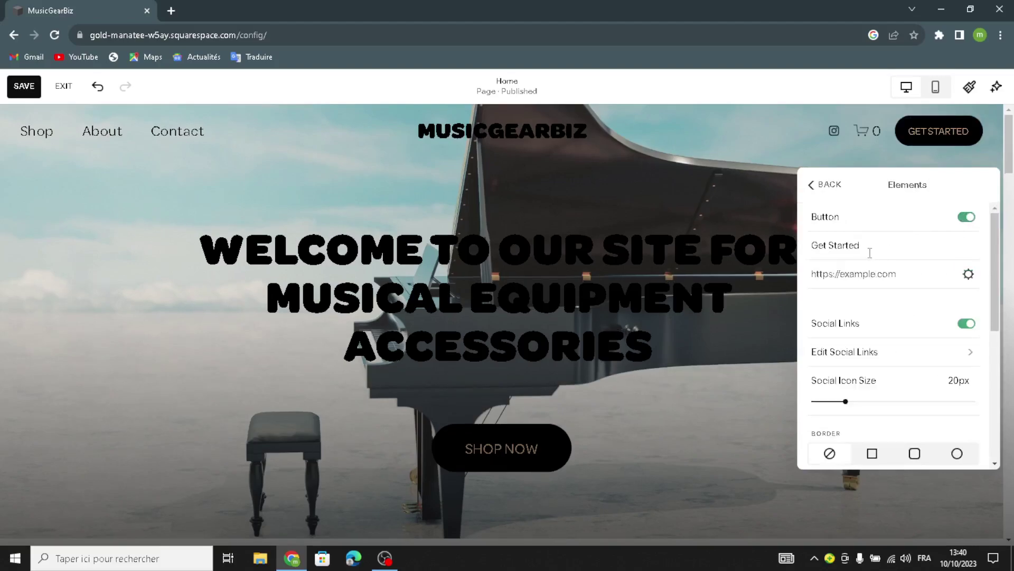
pyautogui.tripleClick(869, 253)
pyautogui.click(889, 232)
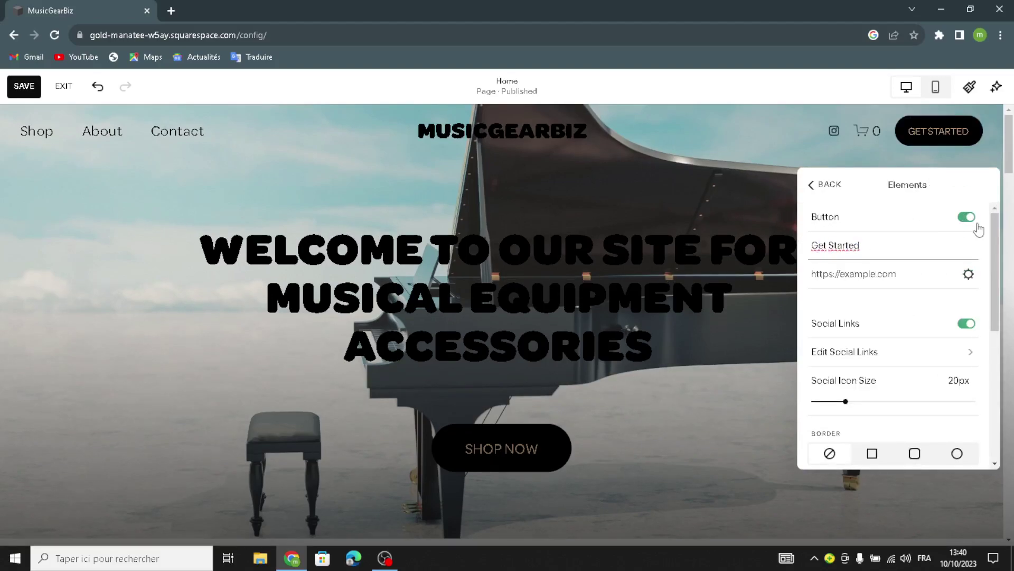
pyautogui.click(971, 222)
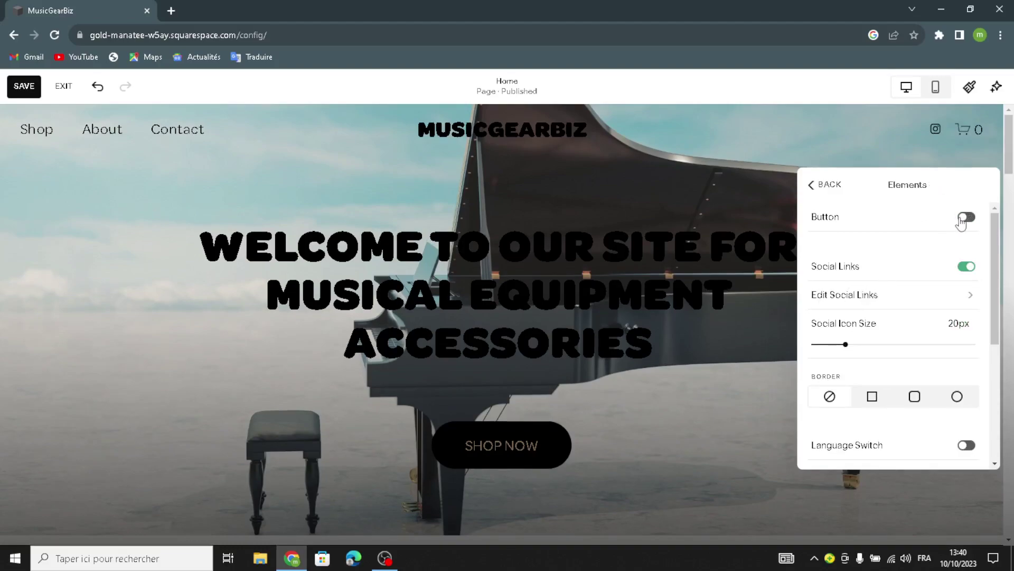
pyautogui.click(962, 217)
# Change the header's cart icon to the solid black shopping bag and return to the global header settings
pyautogui.scroll(-2, 854, 370)
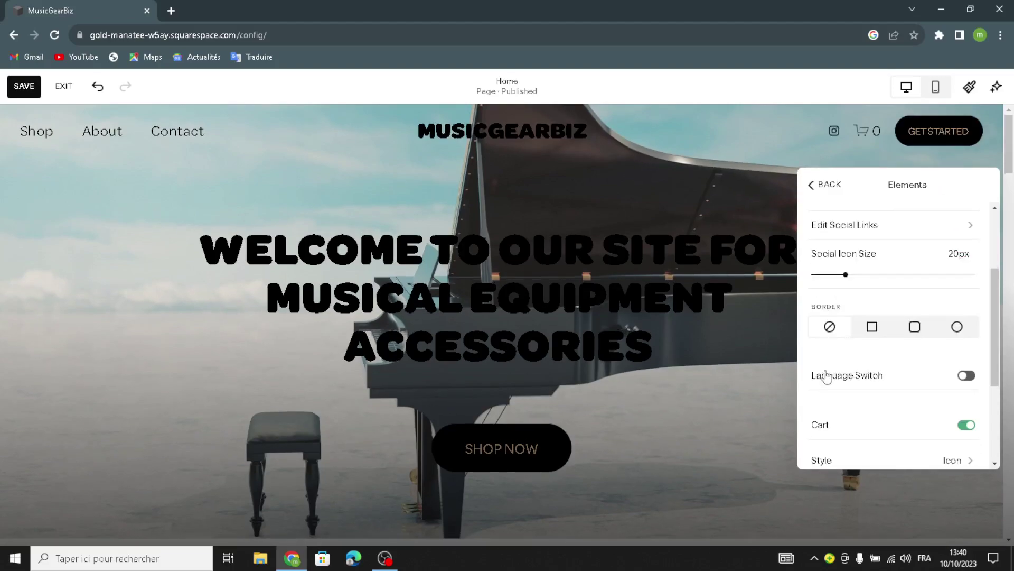
pyautogui.scroll(-3, 901, 380)
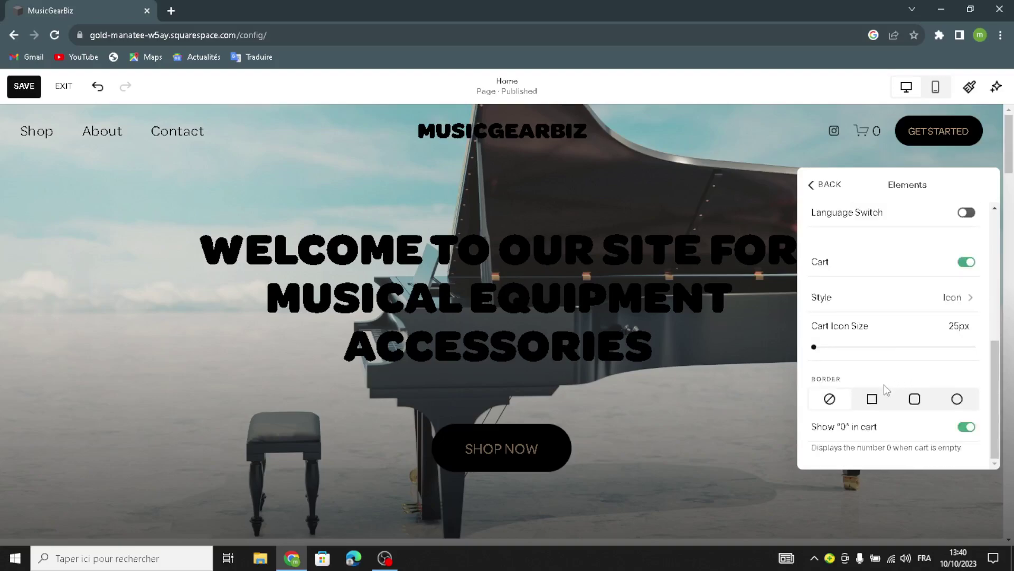
pyautogui.click(863, 306)
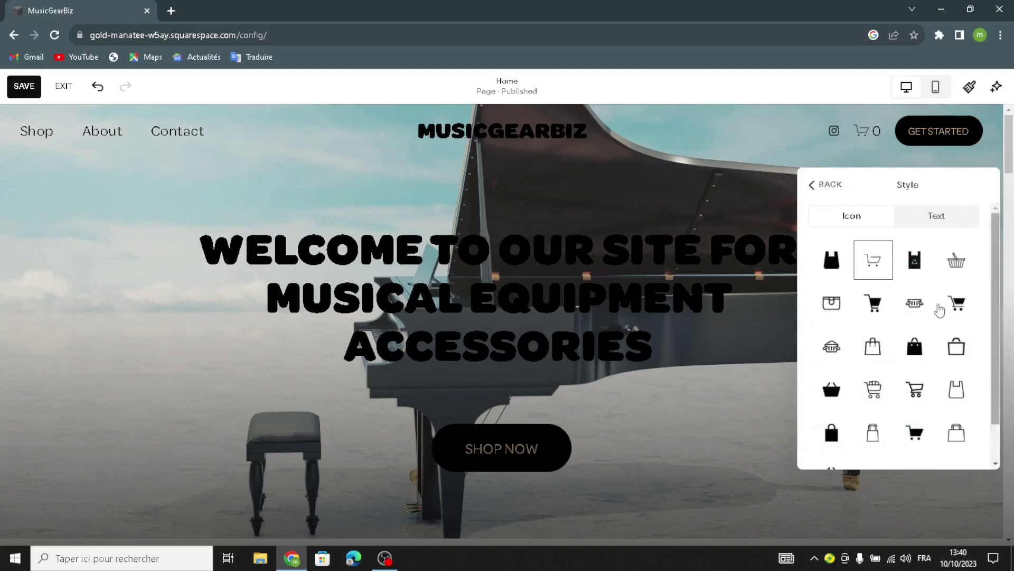
pyautogui.click(831, 259)
pyautogui.click(826, 189)
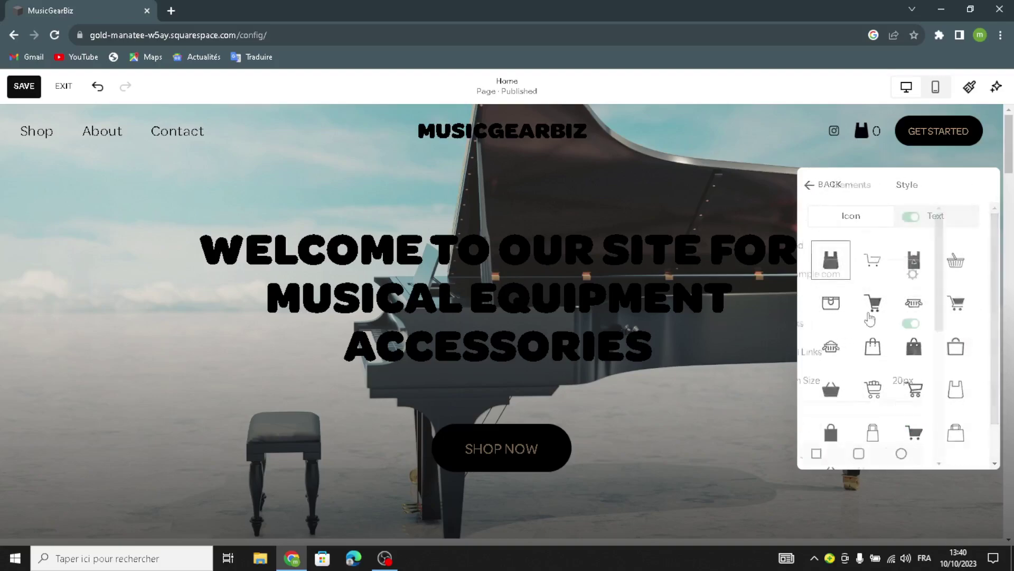
pyautogui.press('Escape')
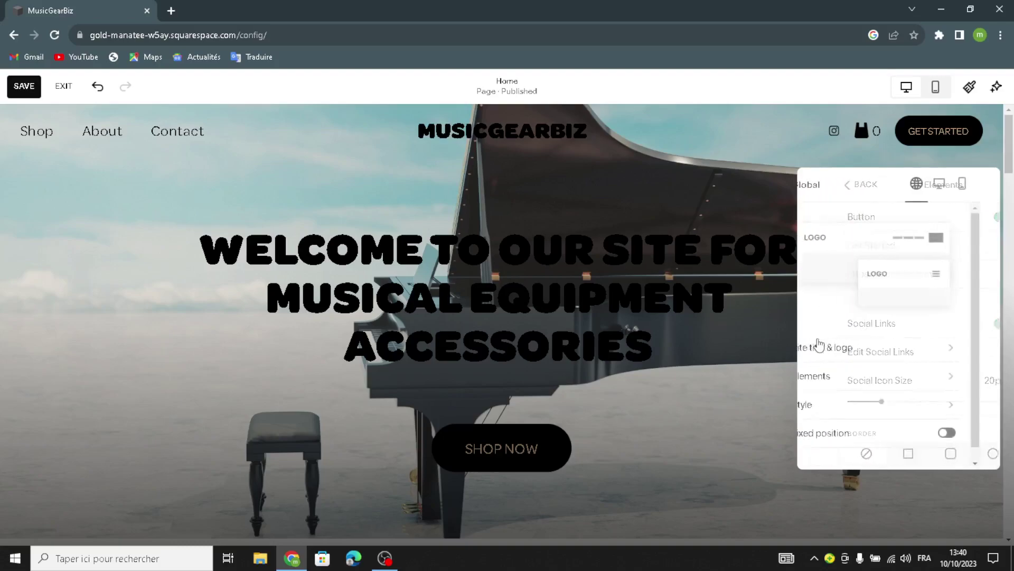
# Review the header style options and set the desktop header's element spacing to 2.4vw and vertical padding to 2.5vw
pyautogui.click(837, 406)
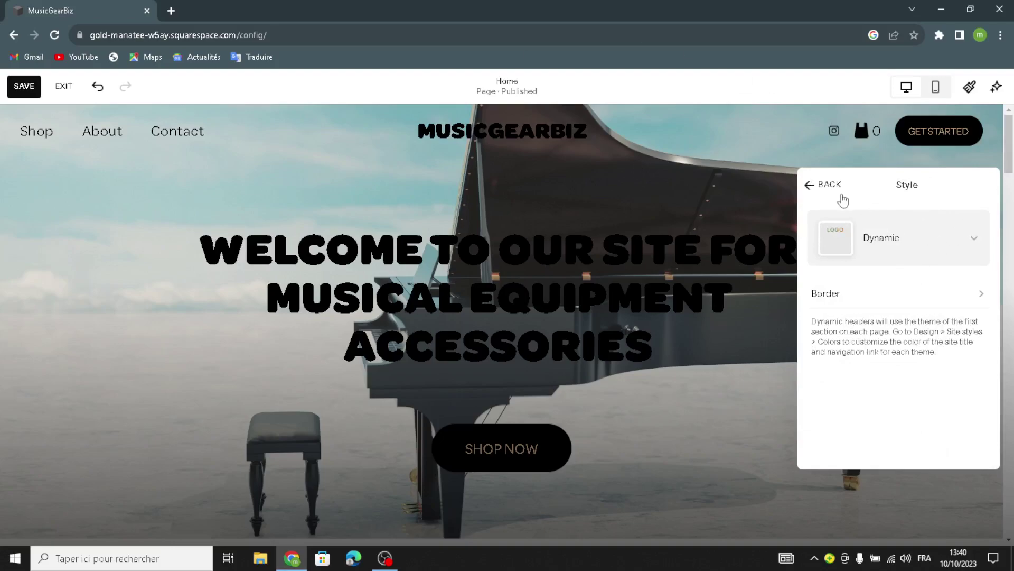
pyautogui.click(830, 186)
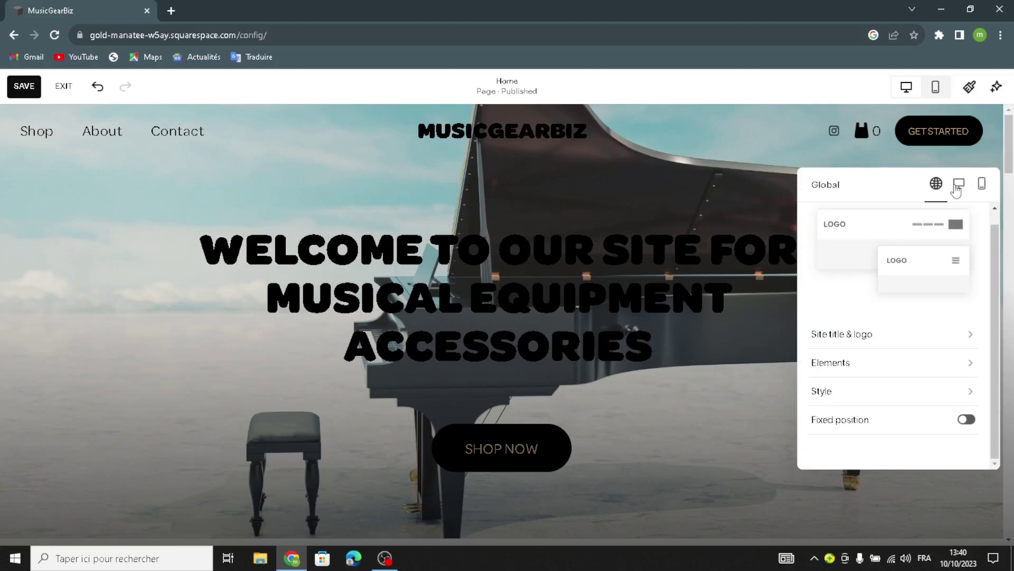
pyautogui.click(958, 186)
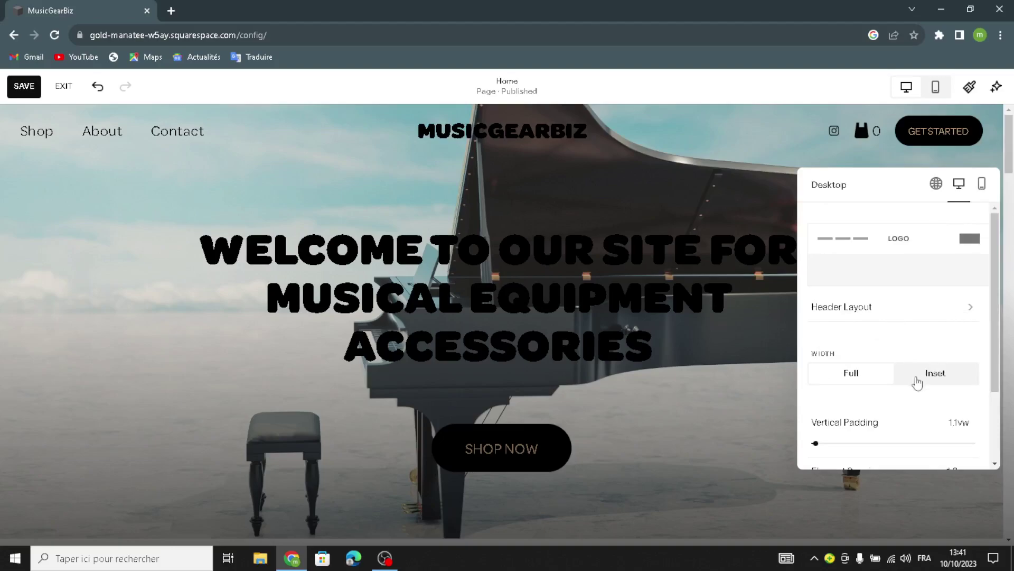
pyautogui.scroll(-1, 816, 379)
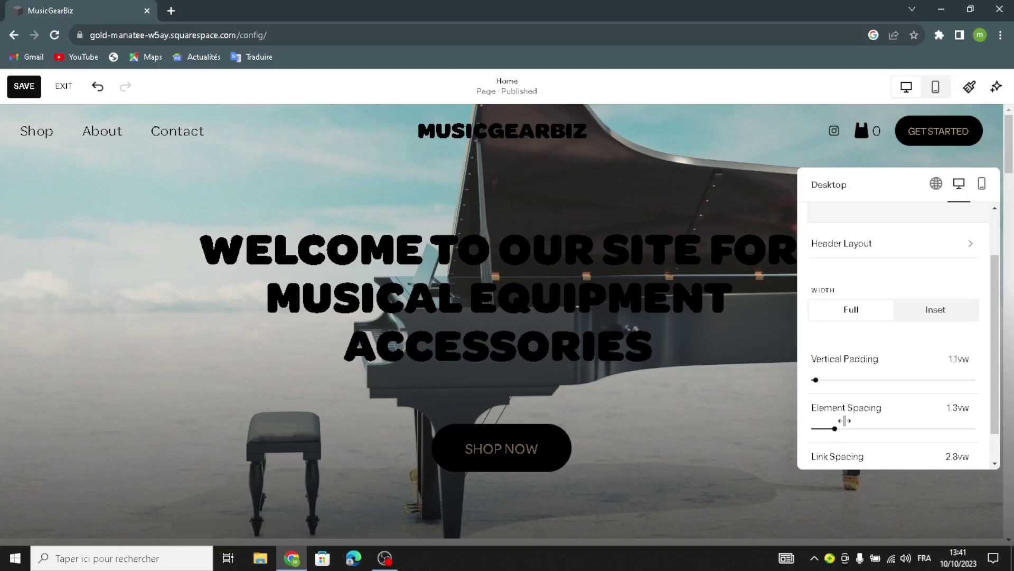
pyautogui.moveTo(835, 429); pyautogui.dragTo(851, 428)
pyautogui.moveTo(815, 378); pyautogui.dragTo(841, 380)
pyautogui.scroll(-1, 879, 391)
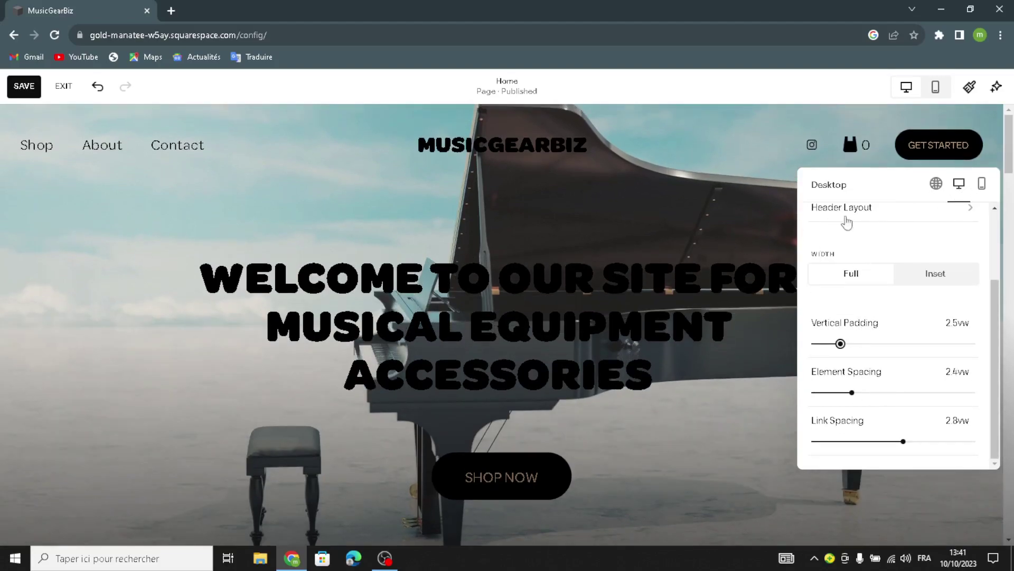
# Review the mobile header settings, return to the global desktop view and leave header editing
pyautogui.click(982, 195)
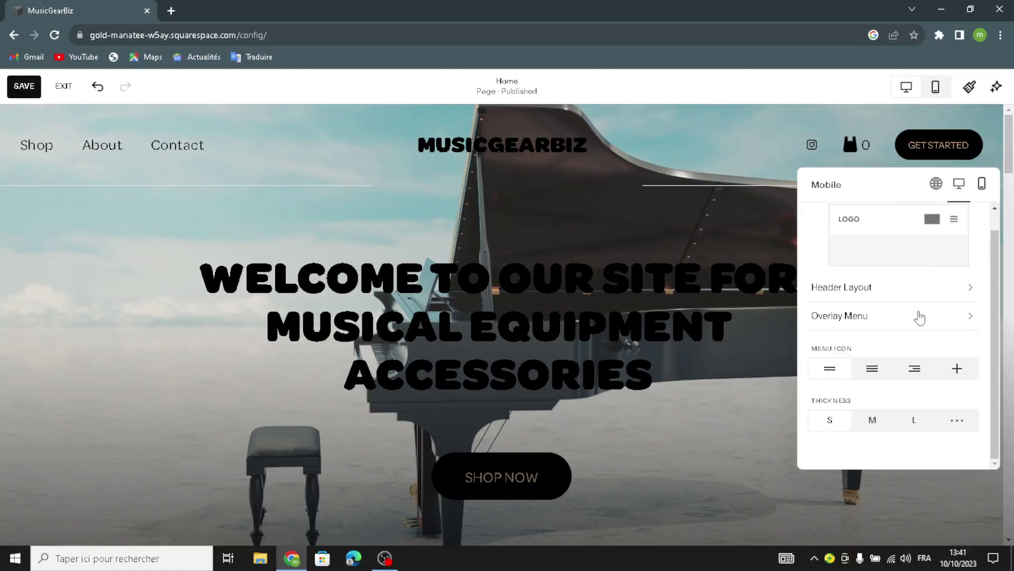
pyautogui.scroll(1, 856, 260)
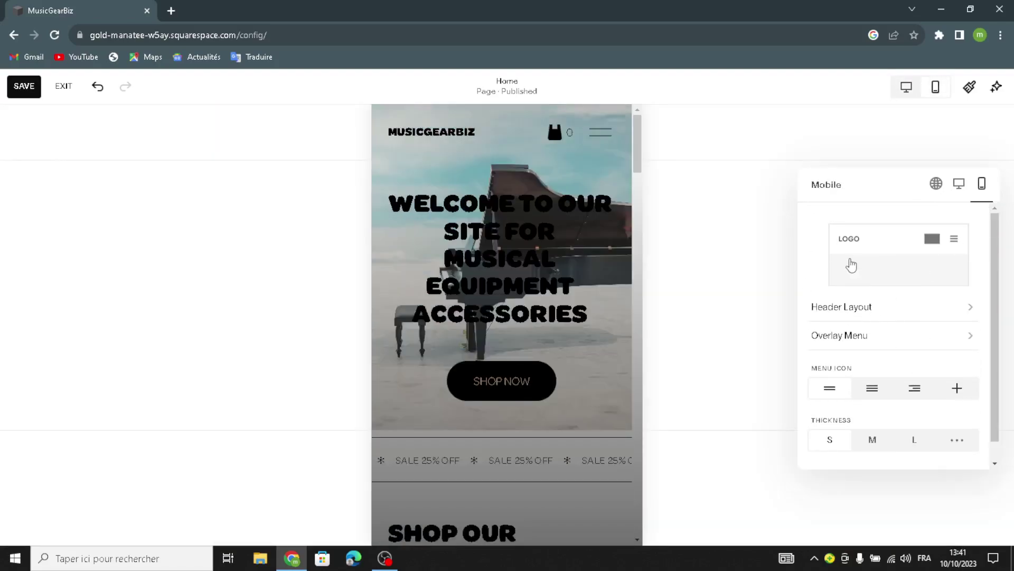
pyautogui.click(940, 185)
pyautogui.click(959, 186)
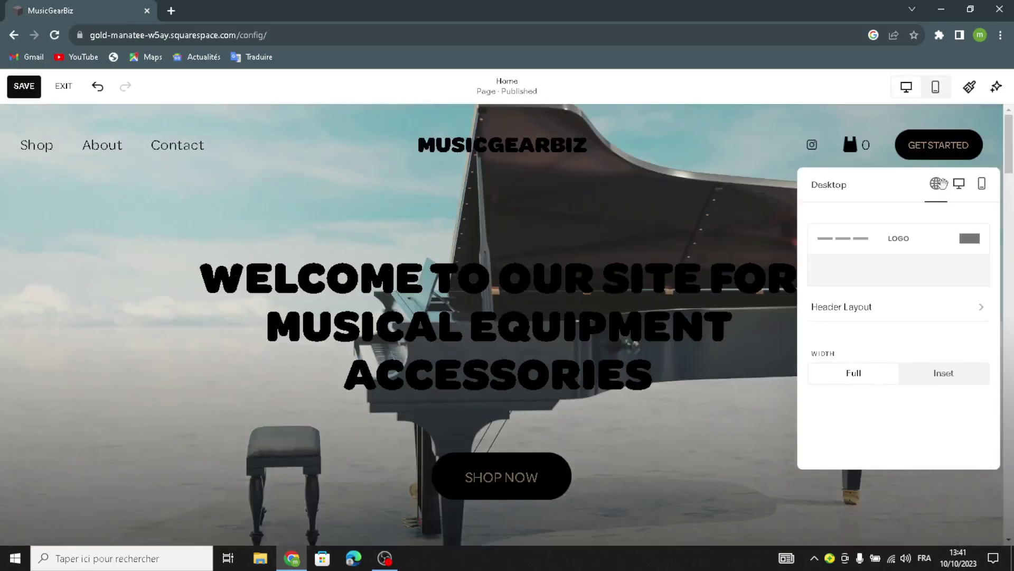
pyautogui.click(938, 188)
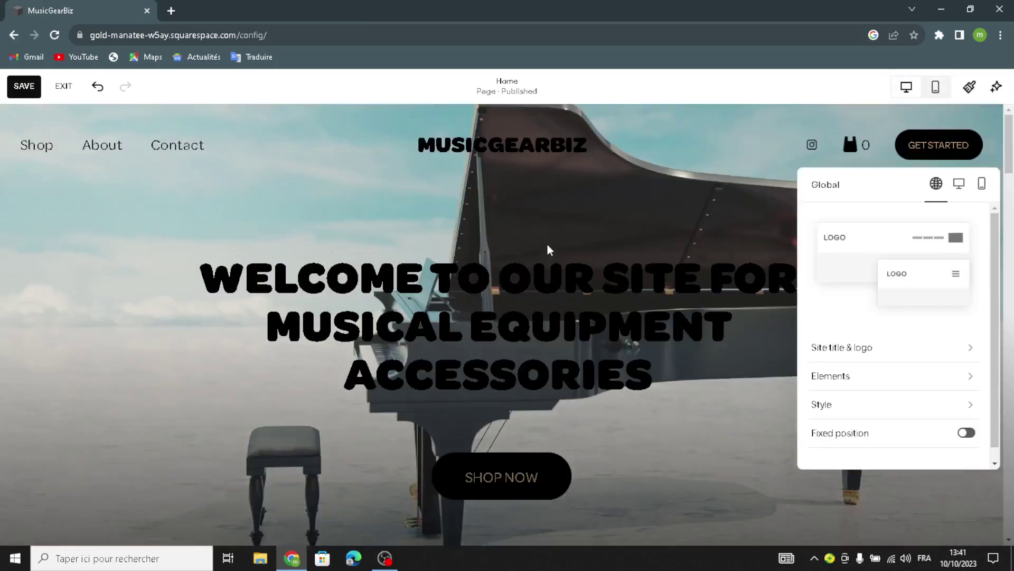
pyautogui.click(547, 245)
# Open the scrolling "SALE 25% OFF" block for editing and view the page options in its link editor
pyautogui.scroll(-6, 548, 246)
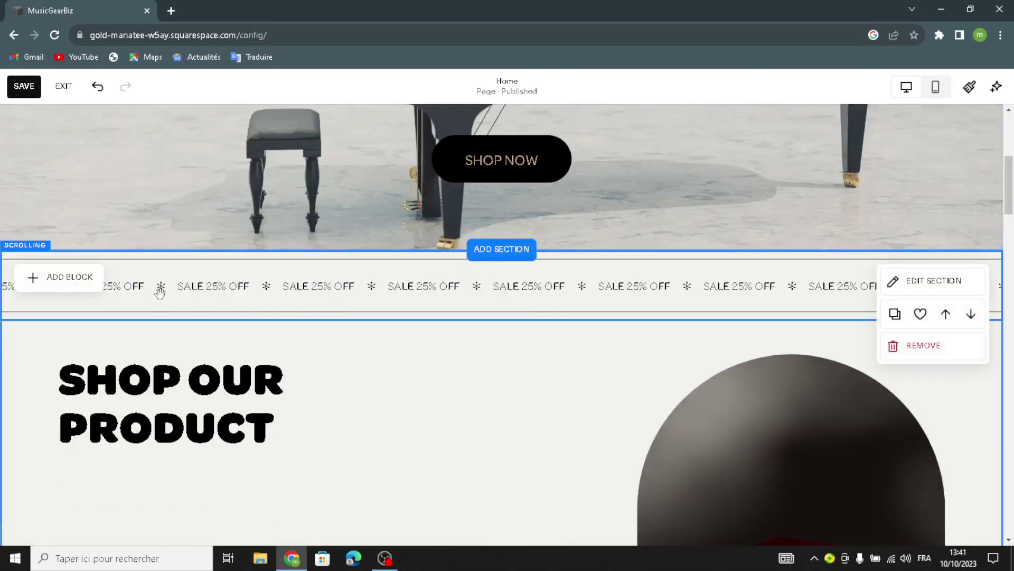
pyautogui.click(160, 292)
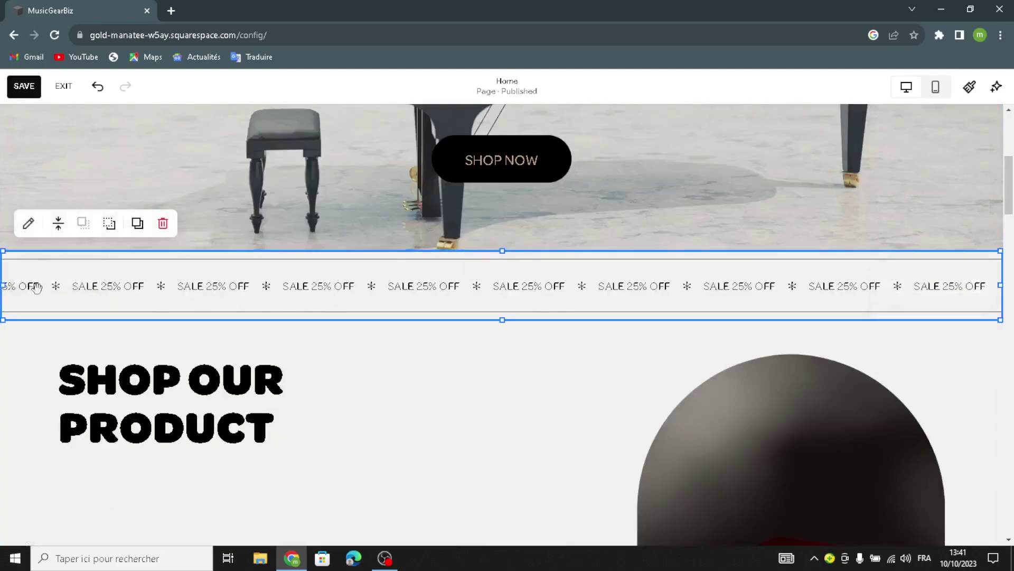
pyautogui.click(36, 227)
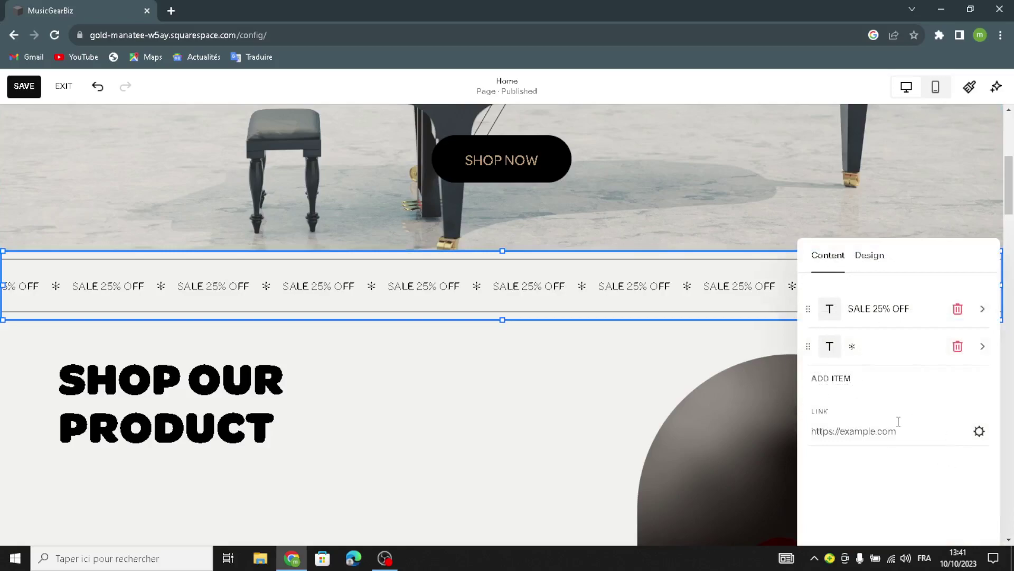
pyautogui.click(979, 432)
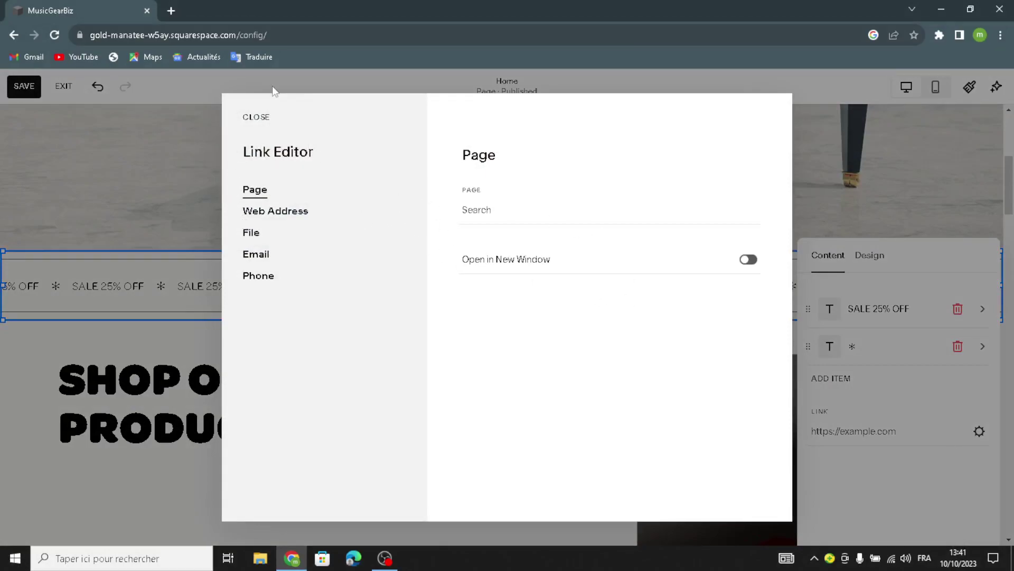
pyautogui.click(256, 119)
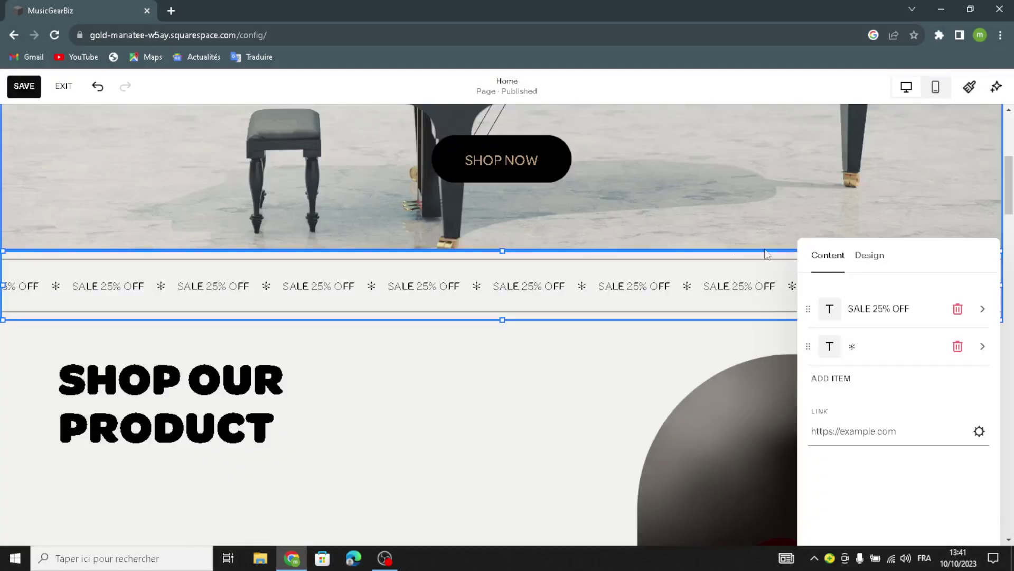
# Raise the scrolling block's wave intensity by one notch and set its text size to S
pyautogui.click(870, 256)
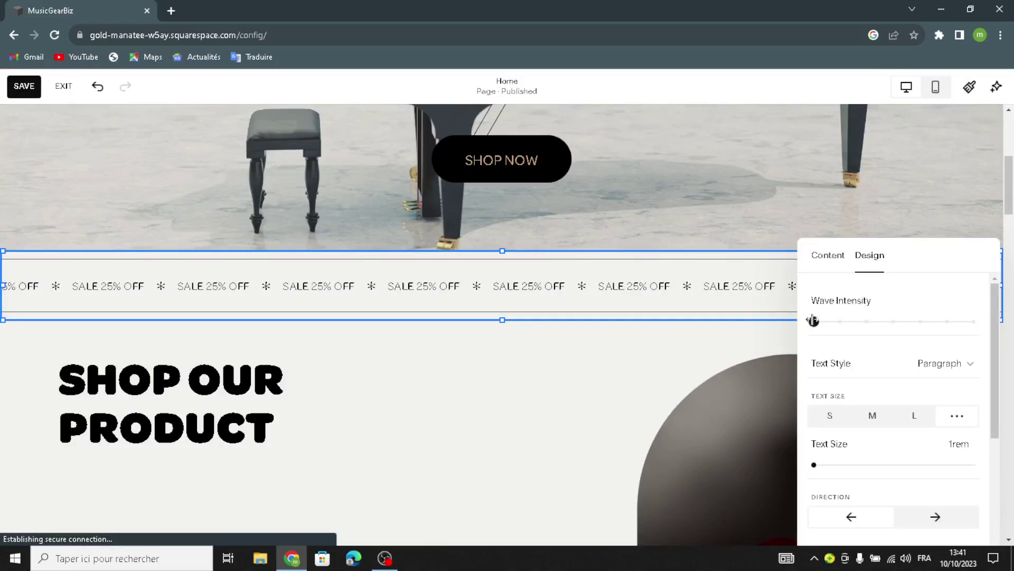
pyautogui.click(841, 321)
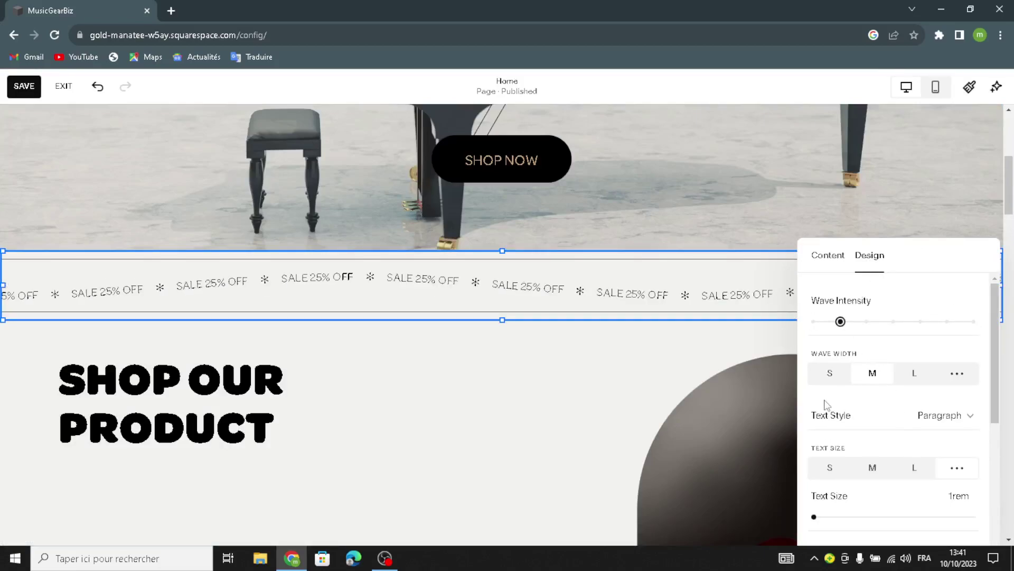
pyautogui.click(841, 468)
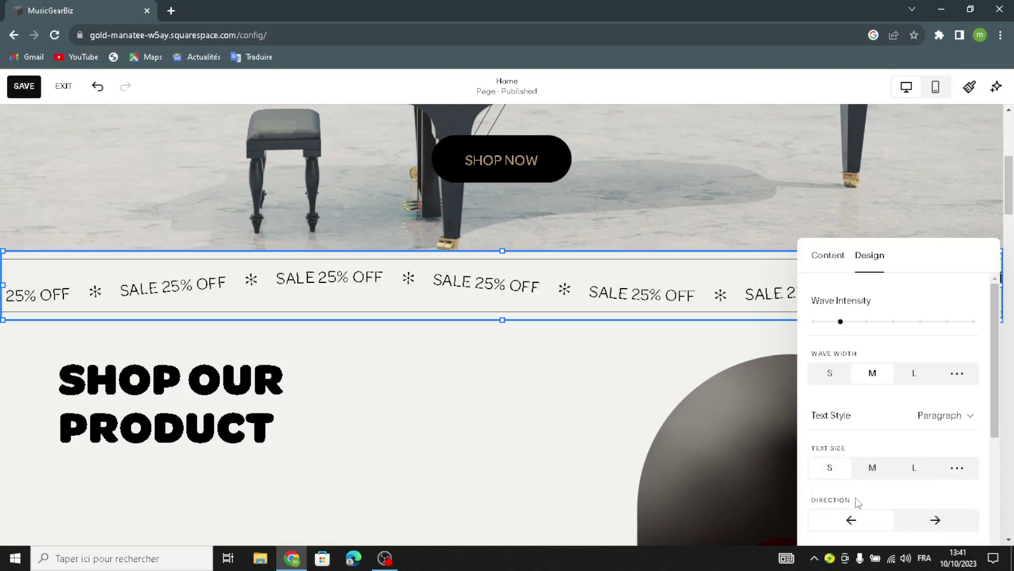
# Set the scrolling "SALE 25% OFF" block's direction to rightward and finish editing the block
pyautogui.scroll(-2, 861, 497)
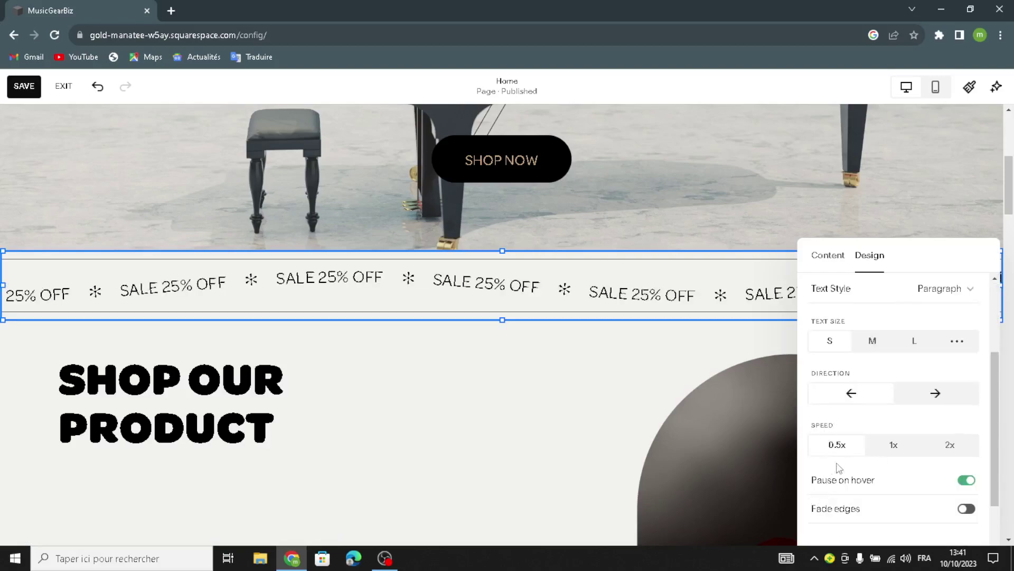
pyautogui.click(915, 400)
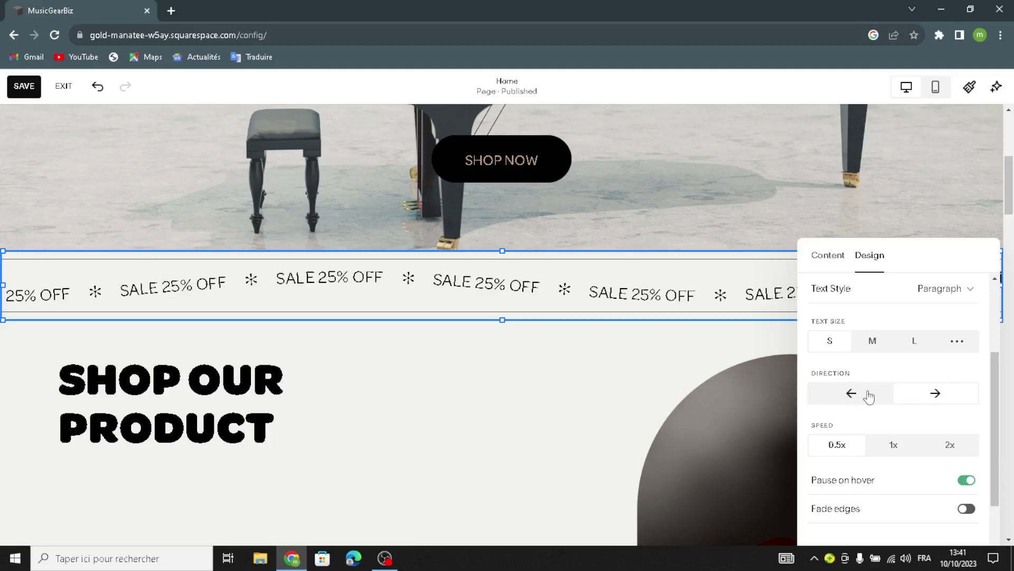
pyautogui.click(851, 393)
pyautogui.click(908, 397)
pyautogui.scroll(-5, 885, 486)
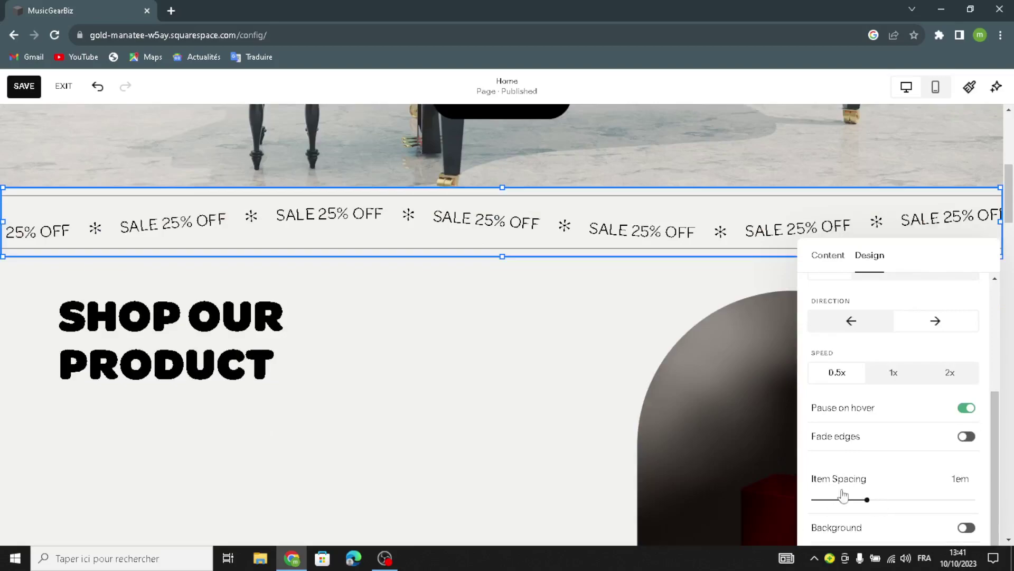
pyautogui.click(622, 322)
# Delete the arched image of the red box beside the "SHOP OUR PRODUCT" heading
pyautogui.scroll(-5, 618, 325)
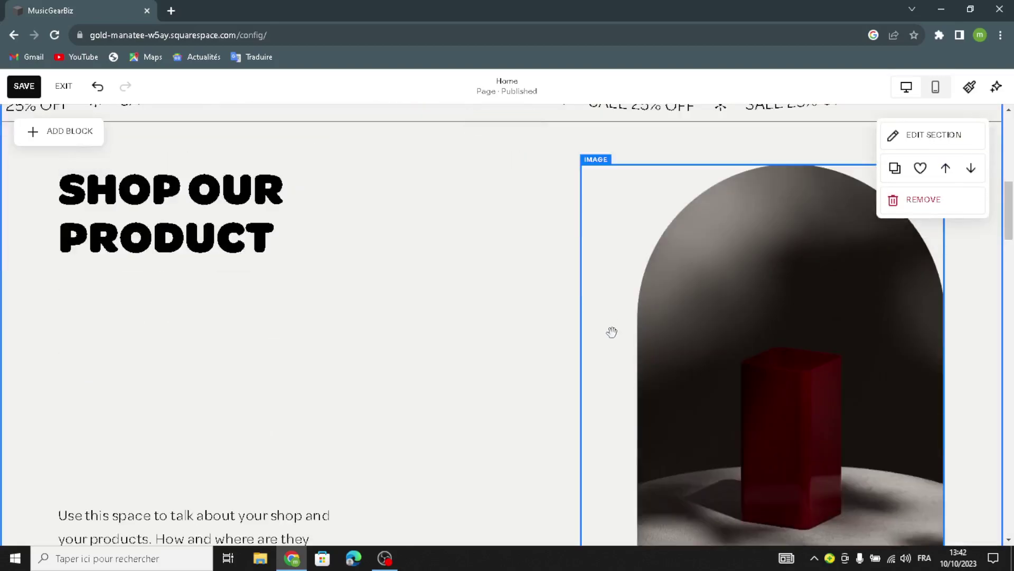
pyautogui.scroll(2, 613, 331)
pyautogui.scroll(2, 696, 274)
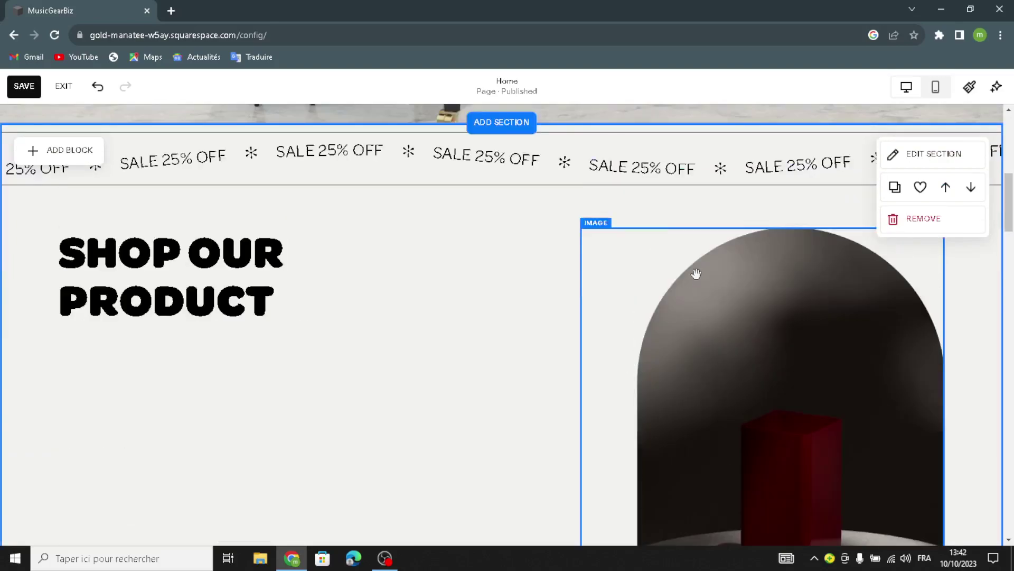
pyautogui.scroll(-3, 678, 276)
pyautogui.click(680, 253)
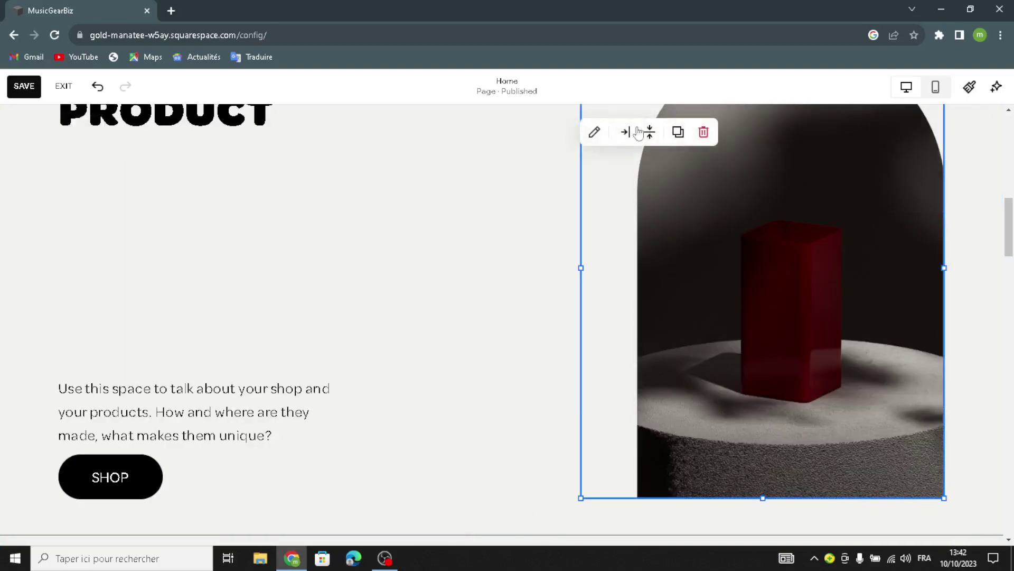
pyautogui.click(695, 134)
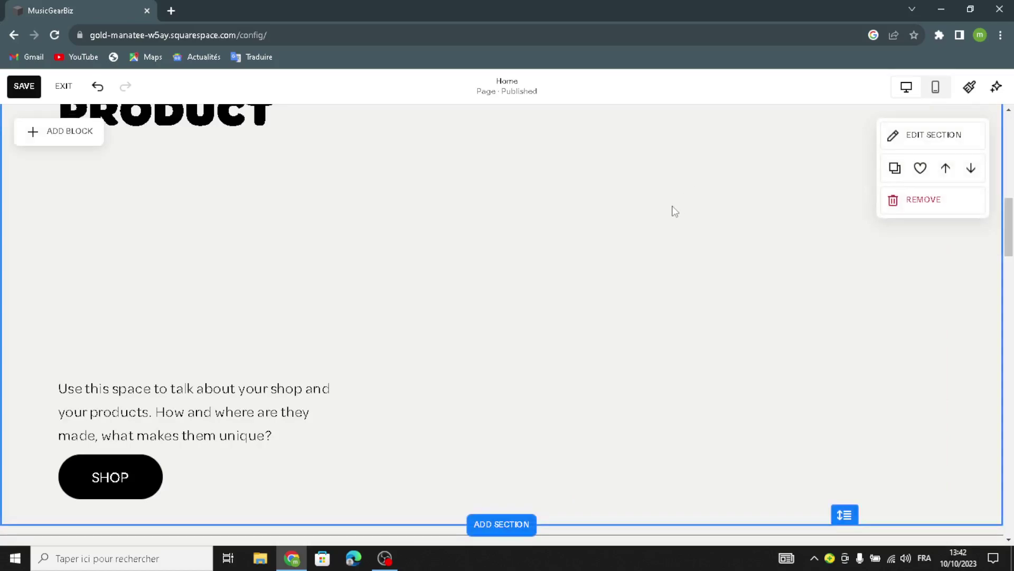
# Add an image block to the "SHOP OUR PRODUCT" section and enlarge it to fill the area beside the heading up to the page edge
pyautogui.scroll(2, 80, 160)
pyautogui.click(33, 131)
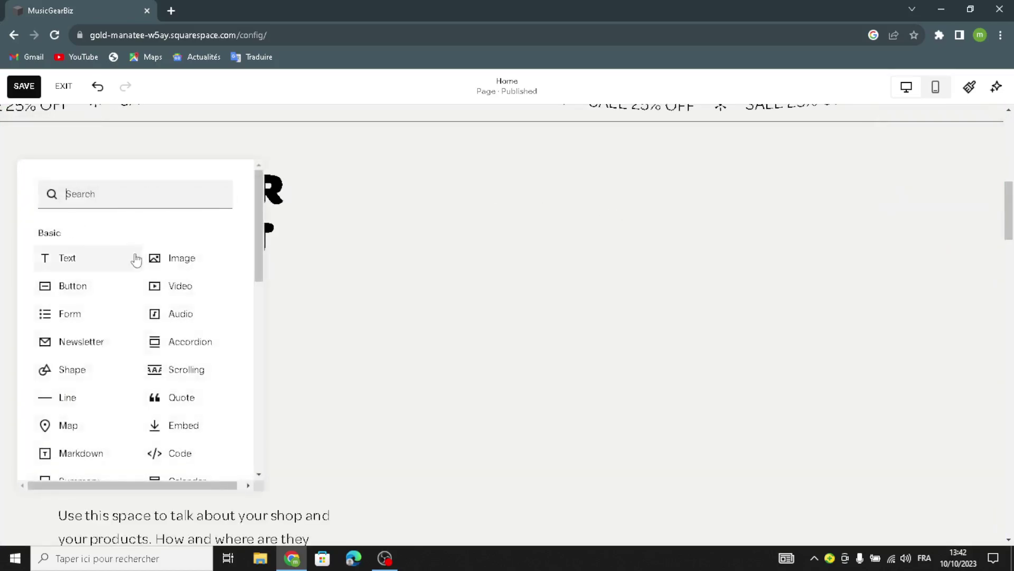
pyautogui.click(161, 258)
pyautogui.moveTo(150, 285); pyautogui.dragTo(502, 243)
pyautogui.moveTo(868, 211); pyautogui.dragTo(996, 136)
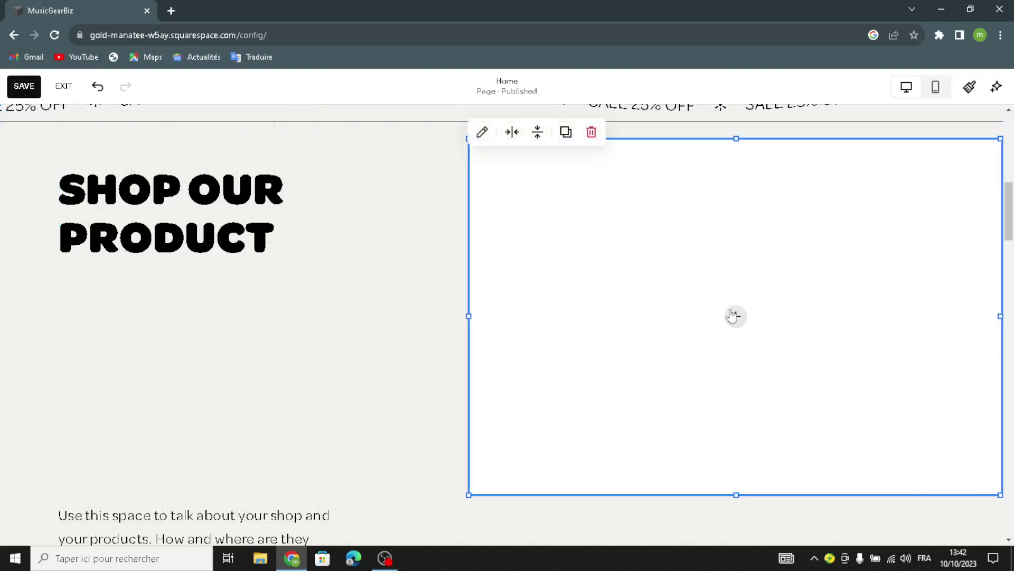
# Search the free stock images for "musical equipments" to fill the new image block
pyautogui.click(734, 316)
pyautogui.click(690, 341)
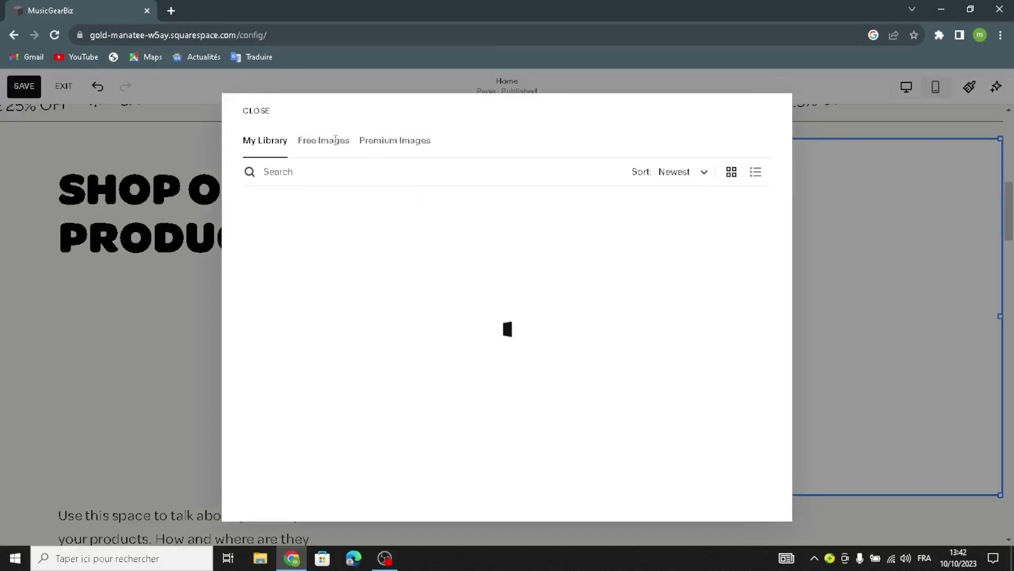
pyautogui.click(328, 146)
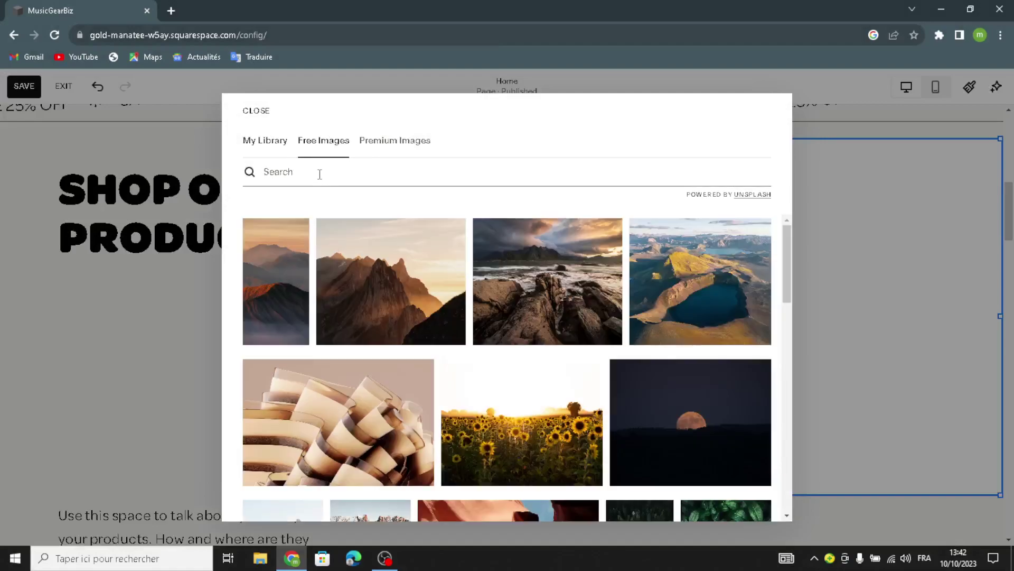
pyautogui.write('musi')
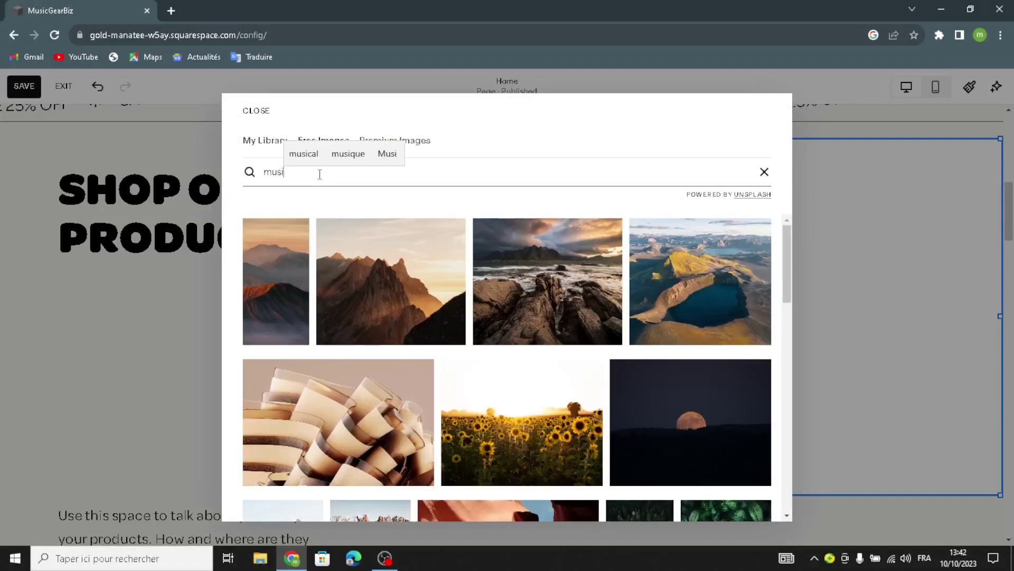
pyautogui.write('cal e')
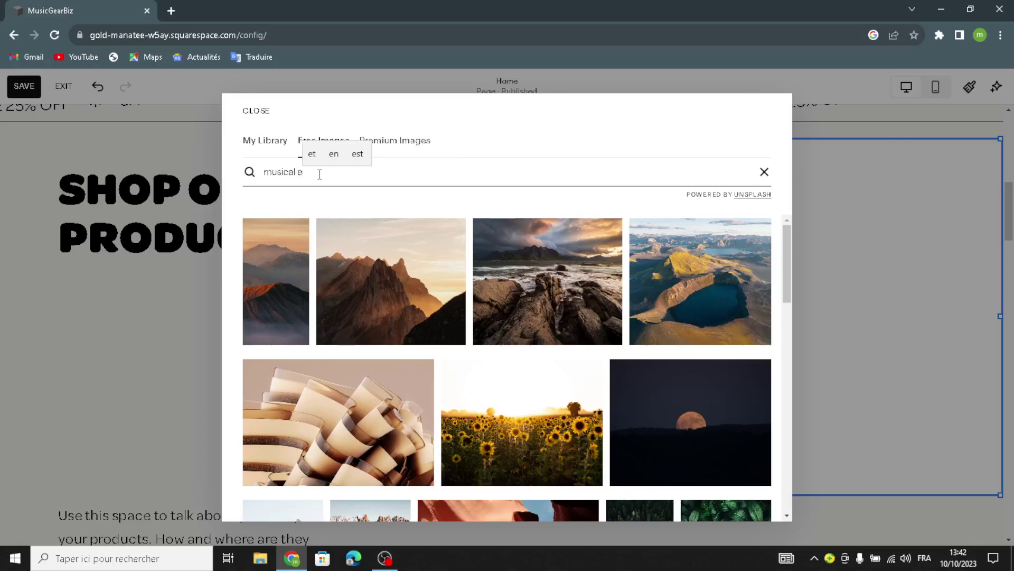
pyautogui.write('quipment')
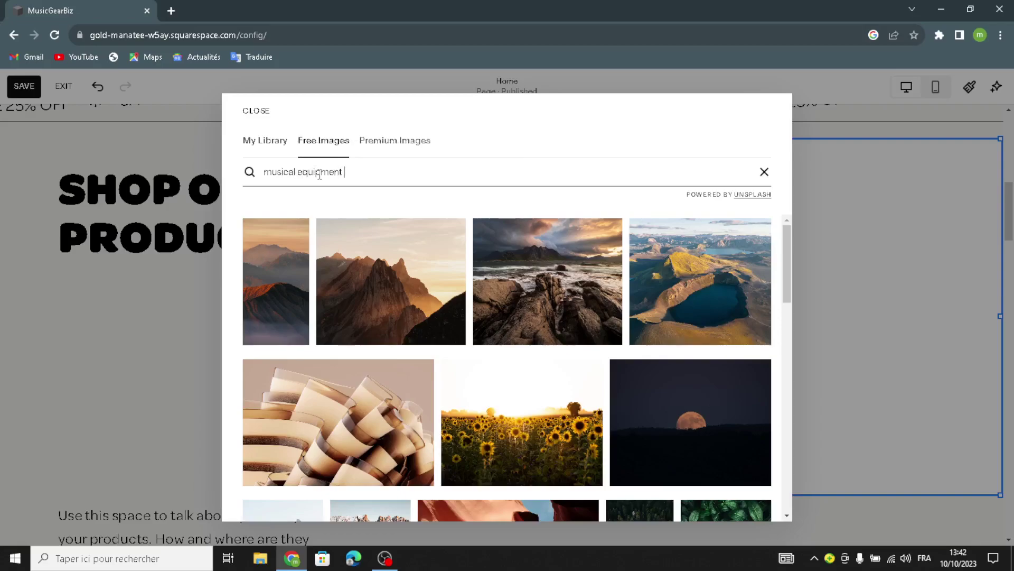
pyautogui.press('BackSpace')
pyautogui.write('s')
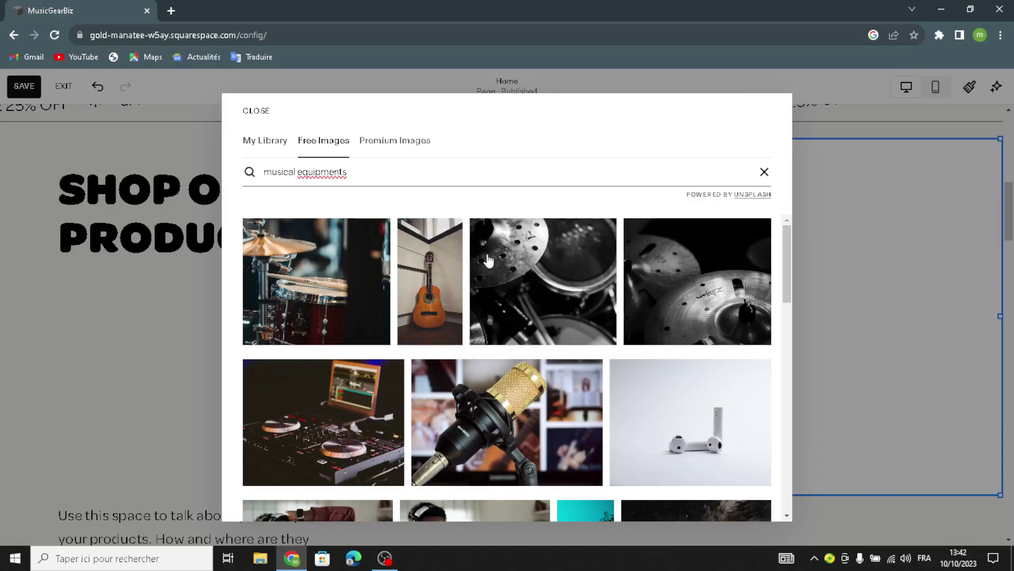
# Insert the black-and-white close-up of drums and cymbals and enlarge the image block slightly toward the text and downward
pyautogui.scroll(-4, 355, 457)
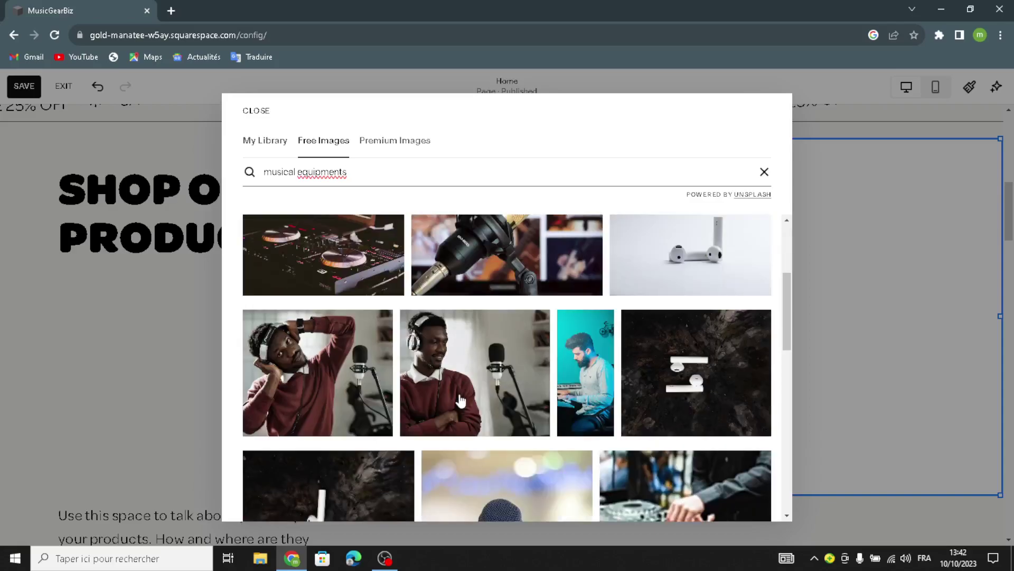
pyautogui.scroll(4, 523, 257)
pyautogui.click(523, 257)
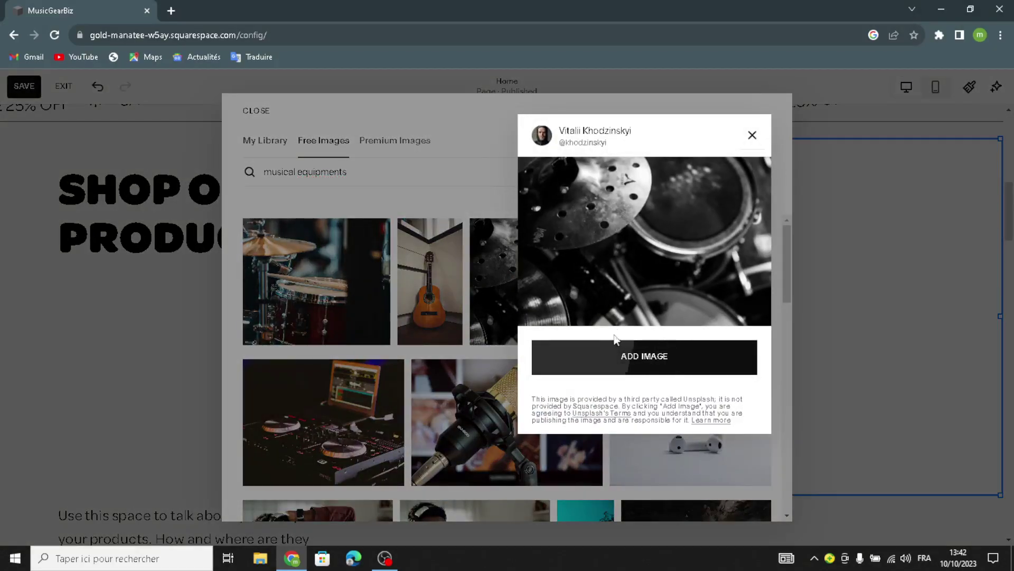
pyautogui.click(607, 345)
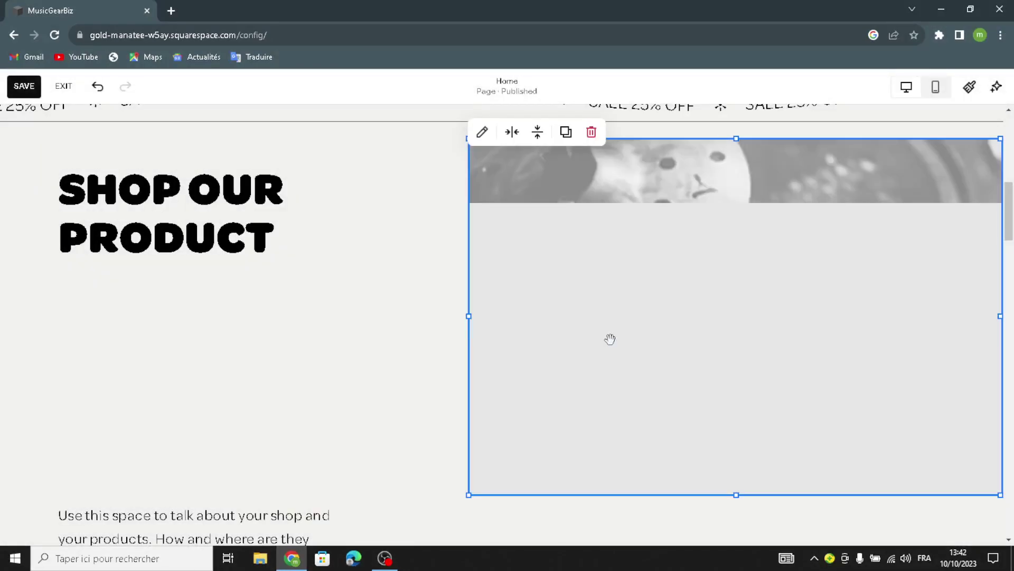
pyautogui.moveTo(469, 495); pyautogui.dragTo(432, 522)
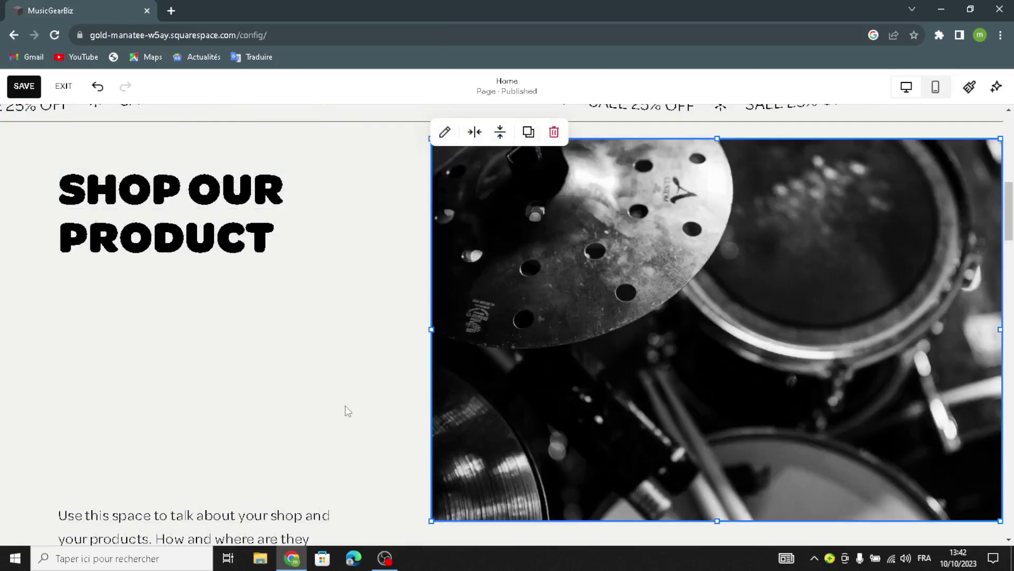
# Move the shop description text up closer to the "SHOP OUR PRODUCT" heading and place the SHOP button just beneath it
pyautogui.scroll(-1, 333, 422)
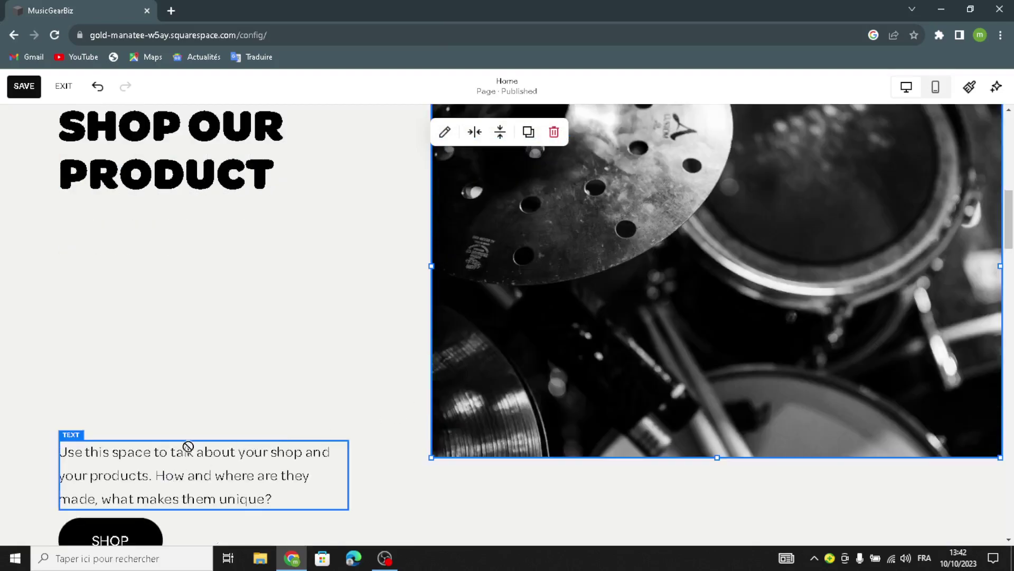
pyautogui.moveTo(181, 486); pyautogui.dragTo(161, 307)
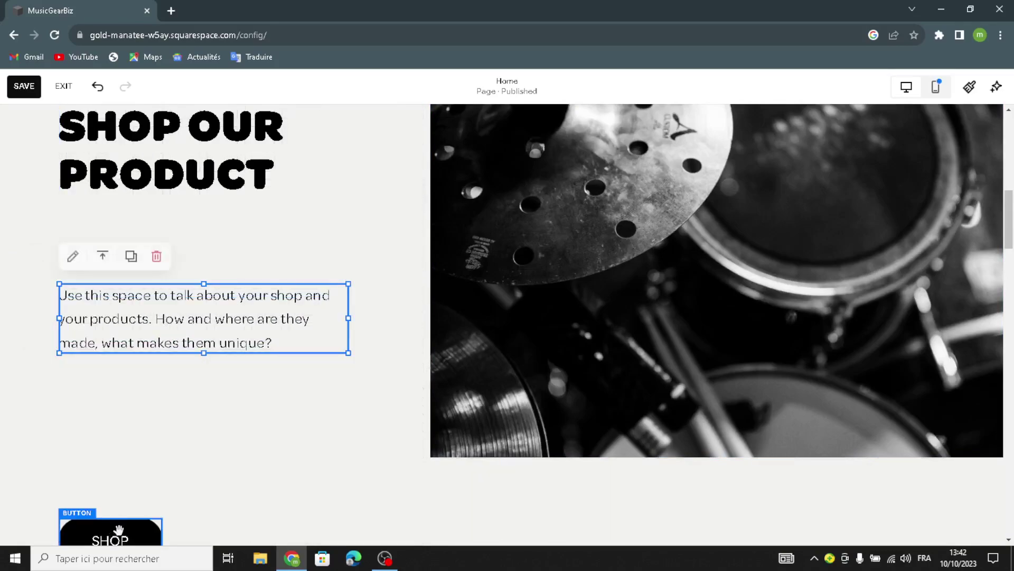
pyautogui.moveTo(113, 536); pyautogui.dragTo(176, 389)
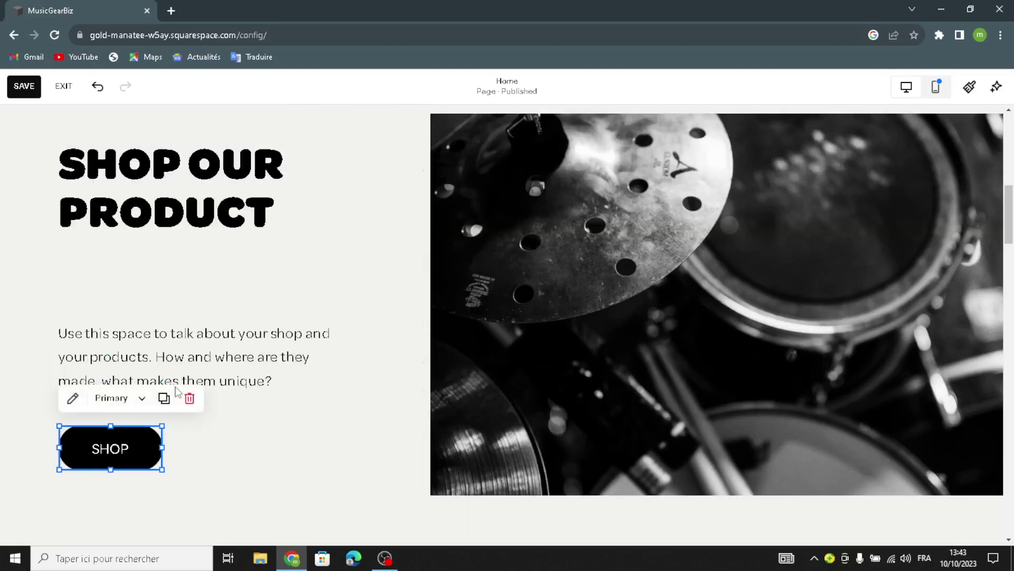
pyautogui.click(309, 283)
# Give the "SHOP OUR PRODUCT" section the beige background art with overlapping angular shapes and diagonal light streaks
pyautogui.scroll(3, 356, 276)
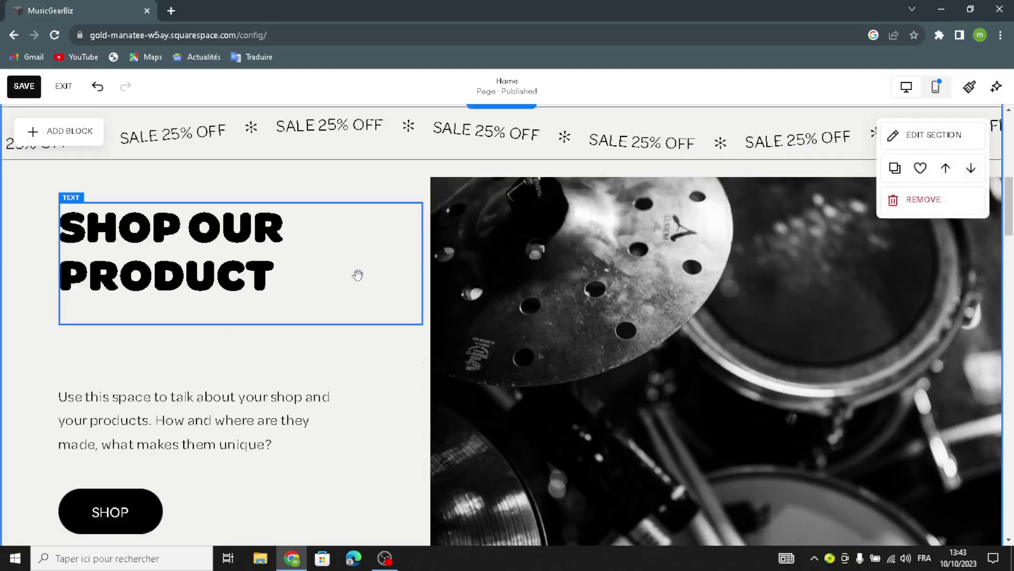
pyautogui.click(893, 194)
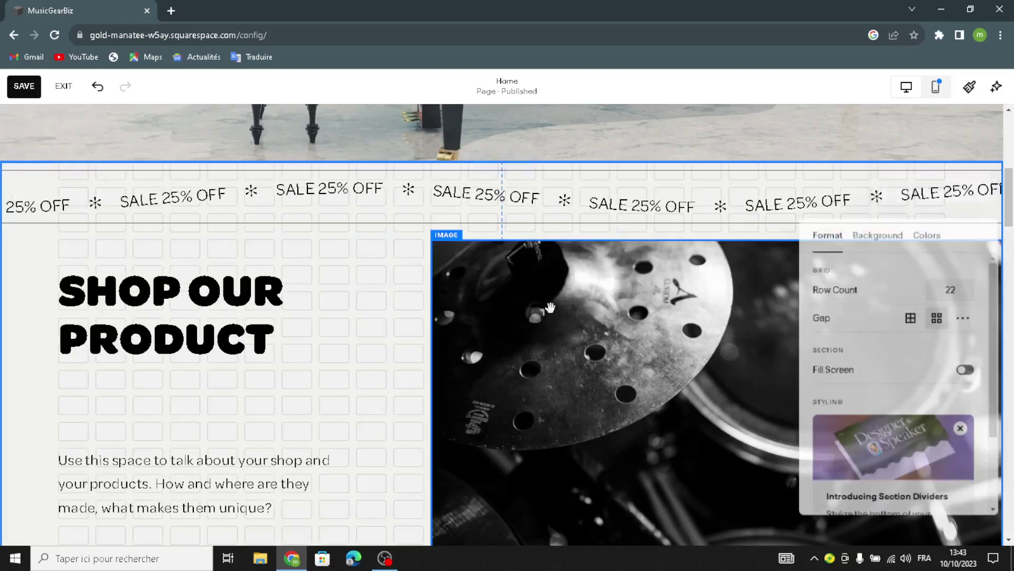
pyautogui.click(876, 230)
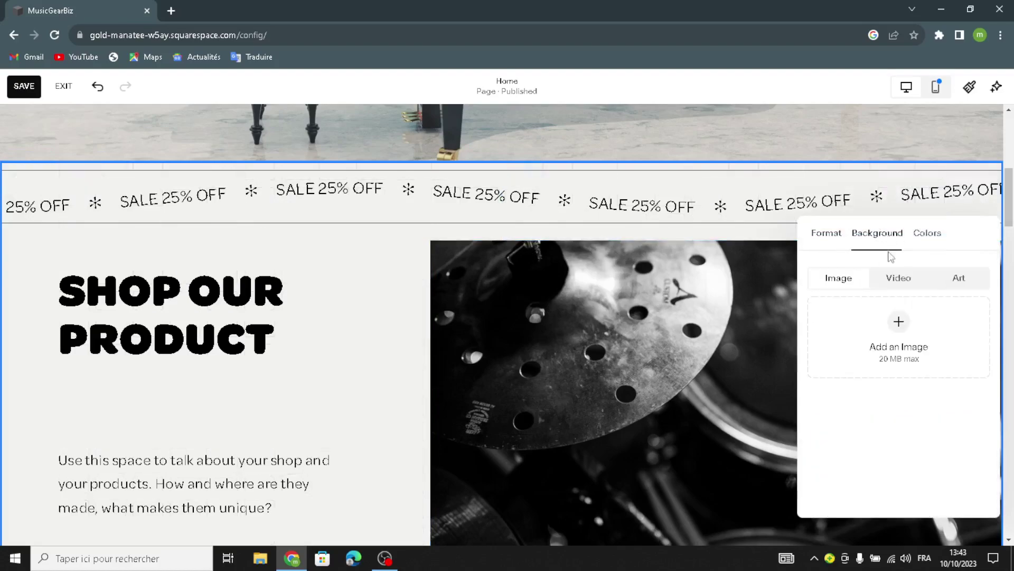
pyautogui.click(979, 289)
pyautogui.scroll(-4, 903, 412)
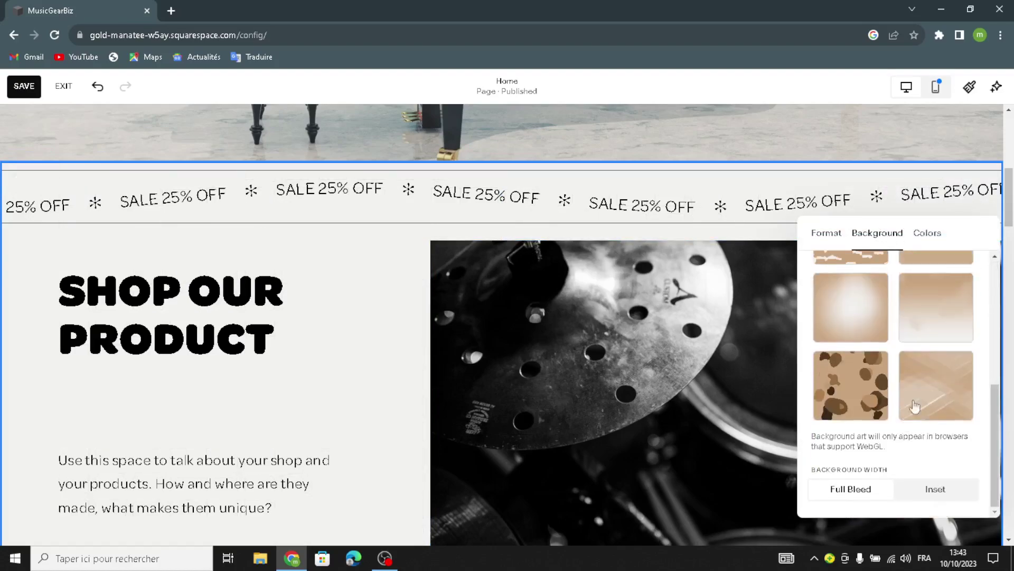
pyautogui.click(915, 406)
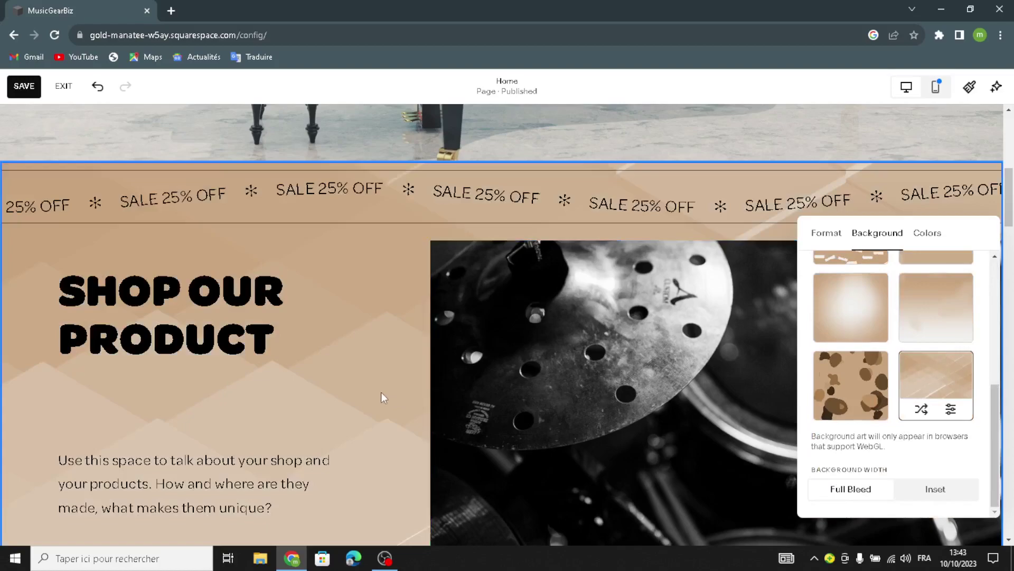
pyautogui.click(382, 391)
# Move the "BASIC SERVICE" heading up below the service offerings line and its $99/month price up beneath it
pyautogui.scroll(-5, 320, 448)
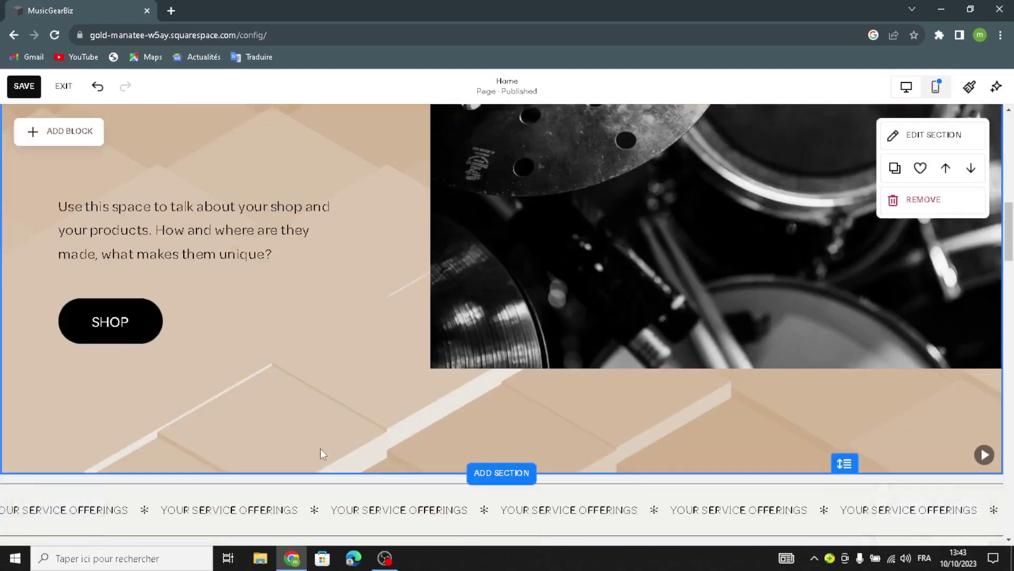
pyautogui.scroll(-6, 320, 448)
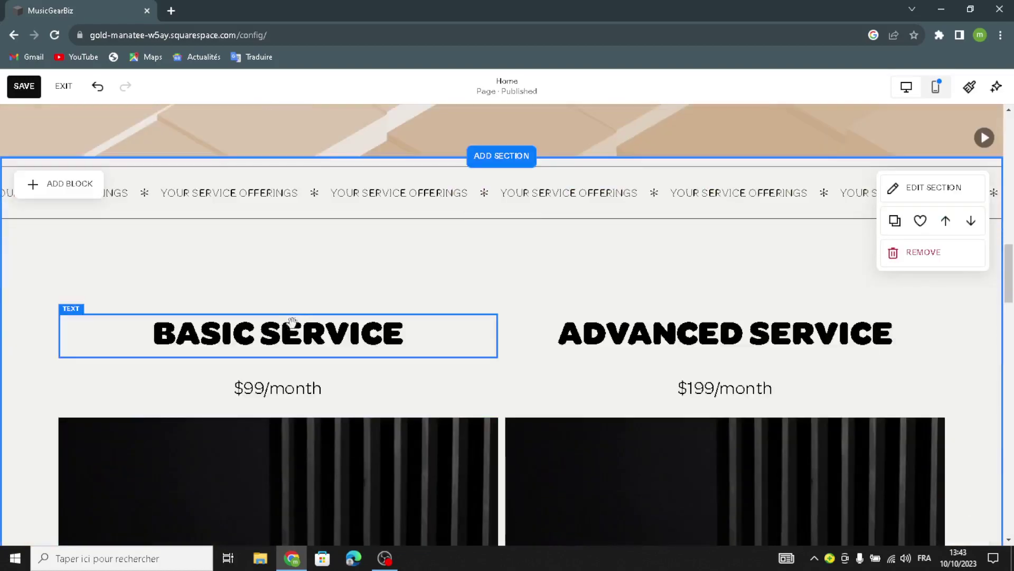
pyautogui.moveTo(272, 305); pyautogui.dragTo(225, 252)
pyautogui.moveTo(263, 387); pyautogui.dragTo(381, 321)
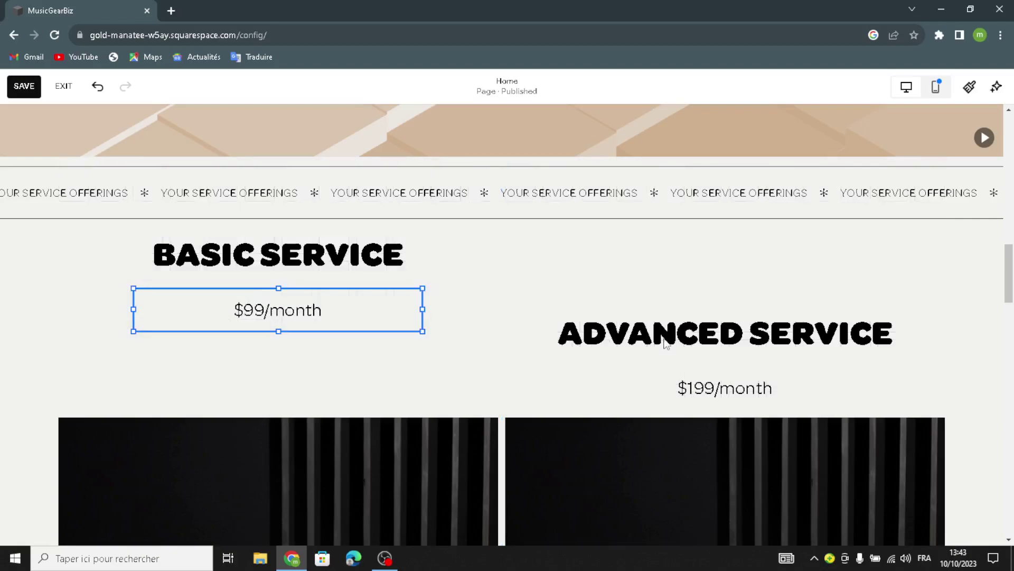
# Move the "ADVANCED SERVICE" heading up level with "BASIC SERVICE" and its $199/month price up beneath it
pyautogui.moveTo(664, 334); pyautogui.dragTo(664, 256)
pyautogui.moveTo(705, 388); pyautogui.dragTo(727, 312)
pyautogui.moveTo(698, 382); pyautogui.dragTo(687, 380)
# Add a new image block over the existing dark pyramid picture beneath the BASIC SERVICE $99/month price
pyautogui.scroll(-4, 687, 381)
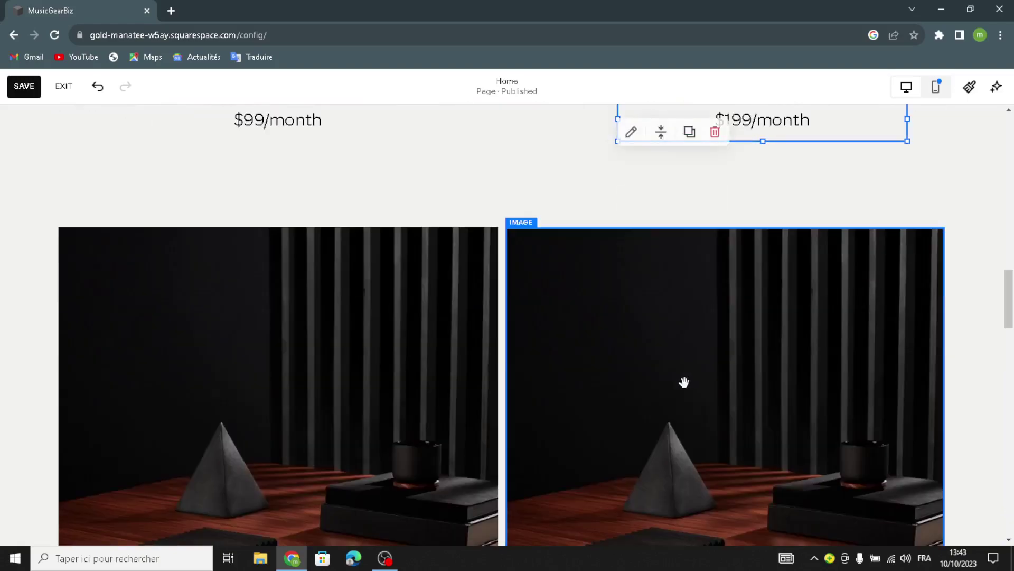
pyautogui.click(273, 263)
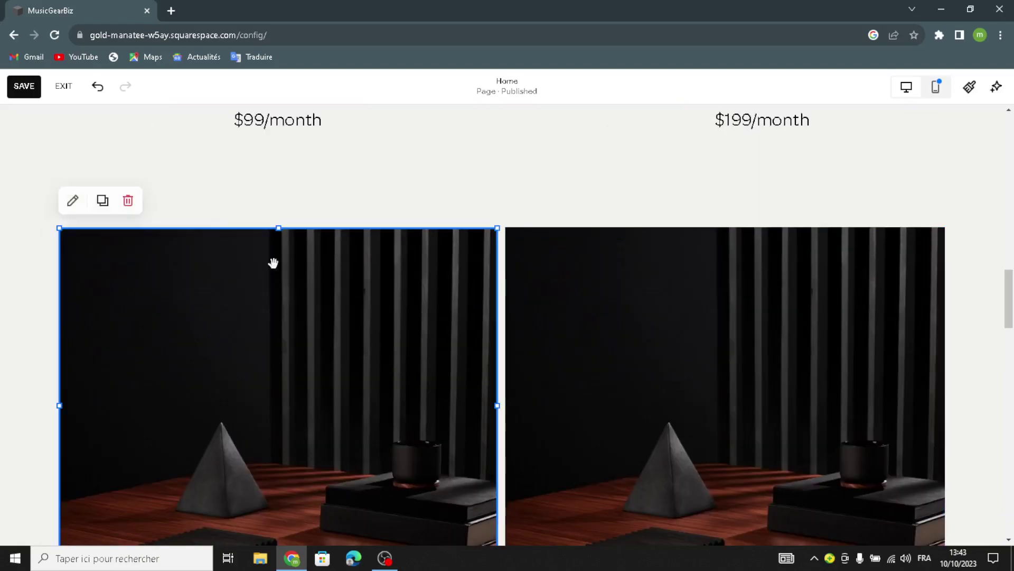
pyautogui.scroll(4, 196, 168)
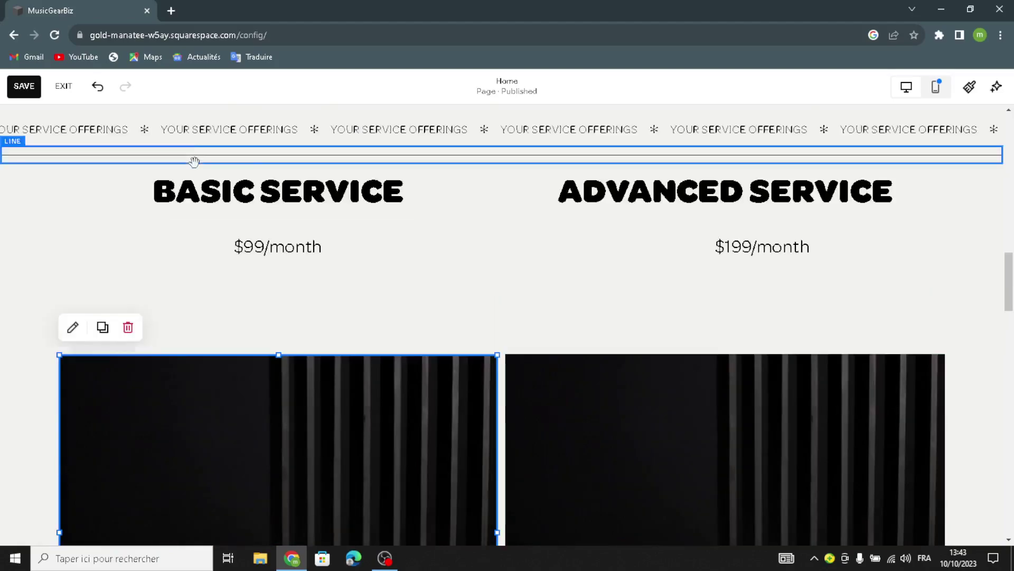
pyautogui.click(31, 239)
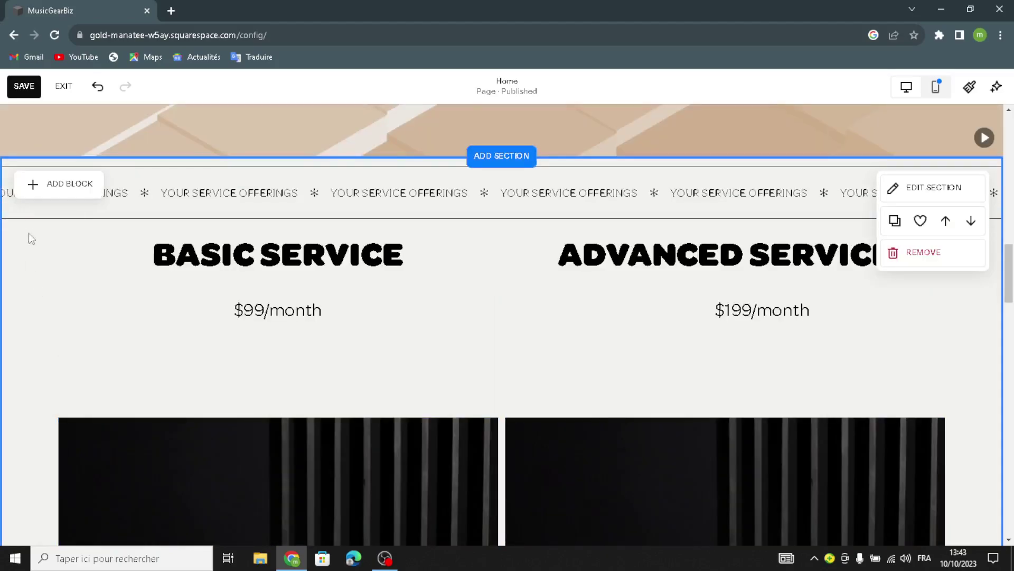
pyautogui.click(53, 185)
pyautogui.click(180, 265)
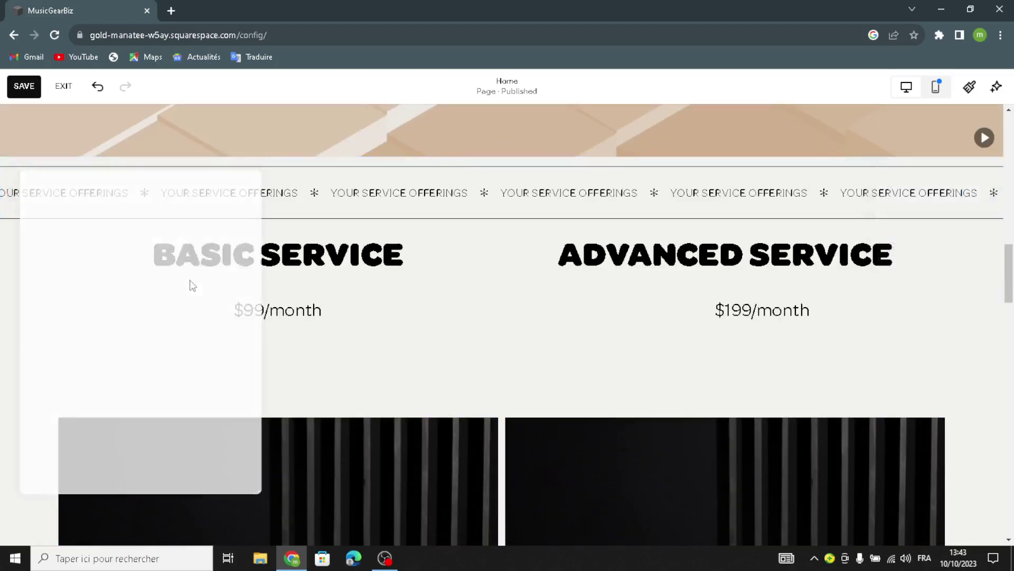
pyautogui.moveTo(197, 317); pyautogui.dragTo(328, 531)
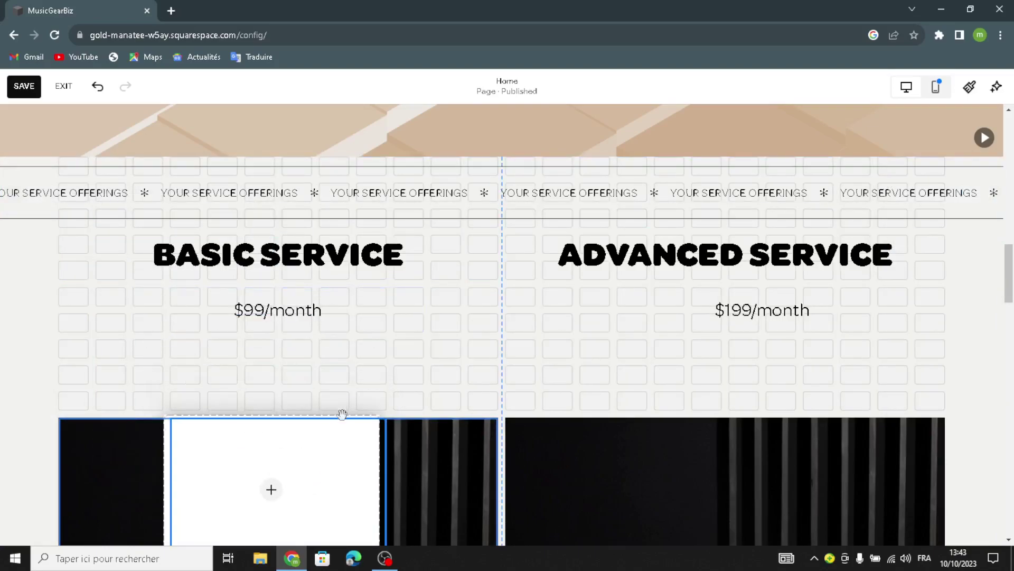
# Enlarge the new BASIC SERVICE image block so it spans most of the old picture's width and reaches the section's lower edge
pyautogui.scroll(-3, 330, 355)
pyautogui.moveTo(386, 377); pyautogui.dragTo(460, 531)
pyautogui.scroll(-2, 452, 381)
pyautogui.click(449, 387)
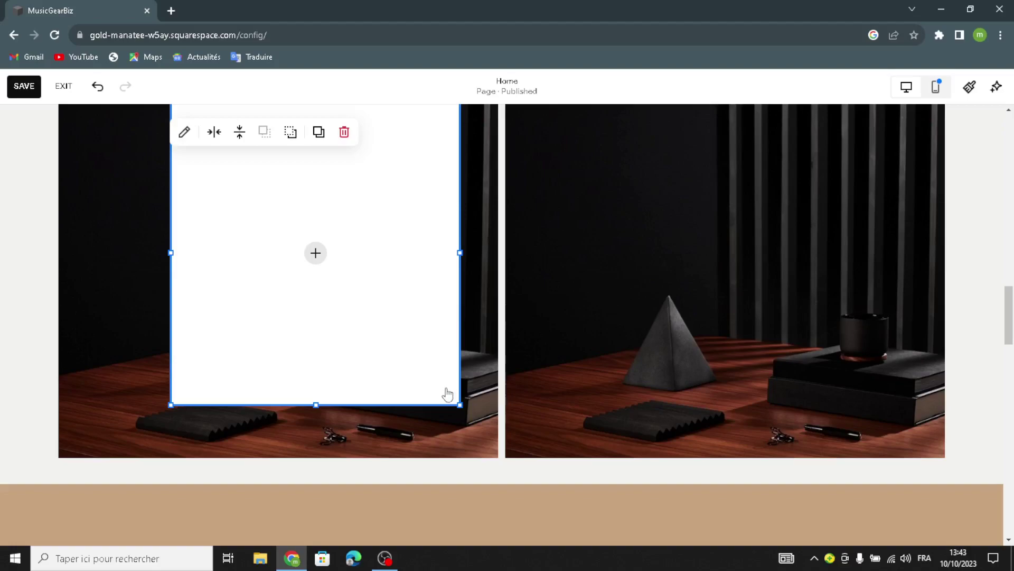
pyautogui.moveTo(458, 404); pyautogui.dragTo(471, 479)
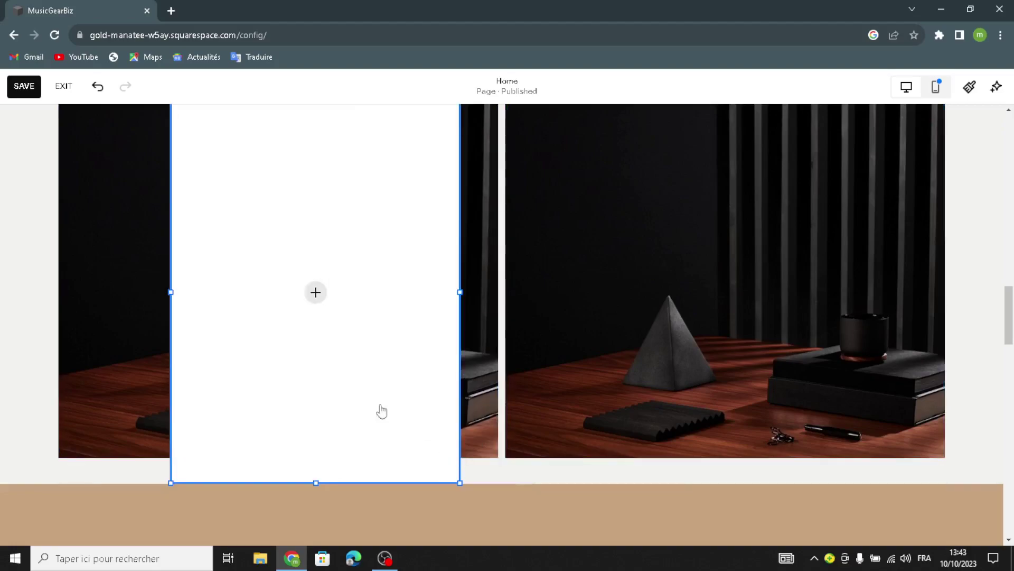
# Delete the old dark pyramid picture behind the new BASIC SERVICE image block
pyautogui.rightClick(104, 260)
pyautogui.click(95, 222)
pyautogui.click(95, 222)
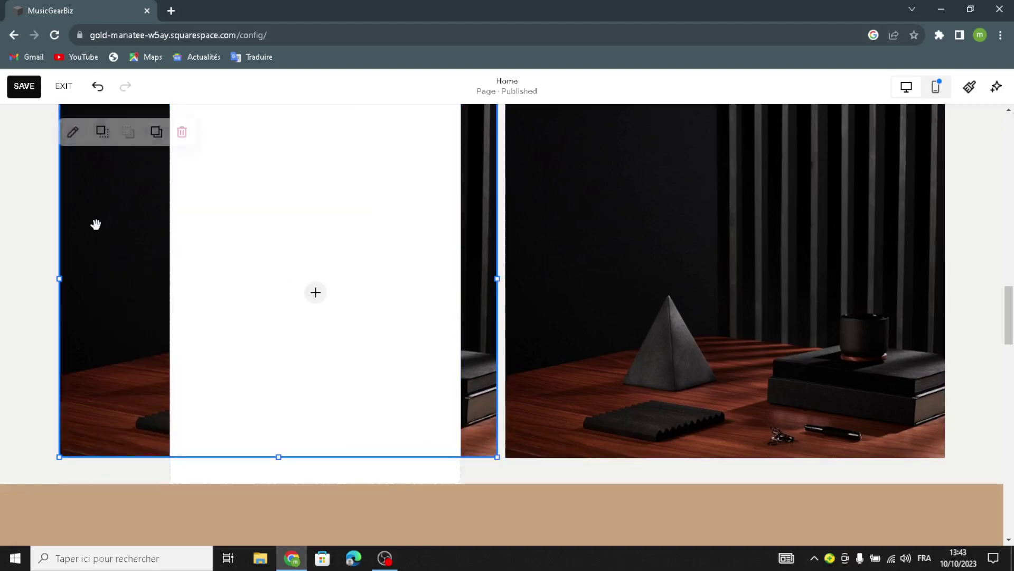
pyautogui.click(181, 135)
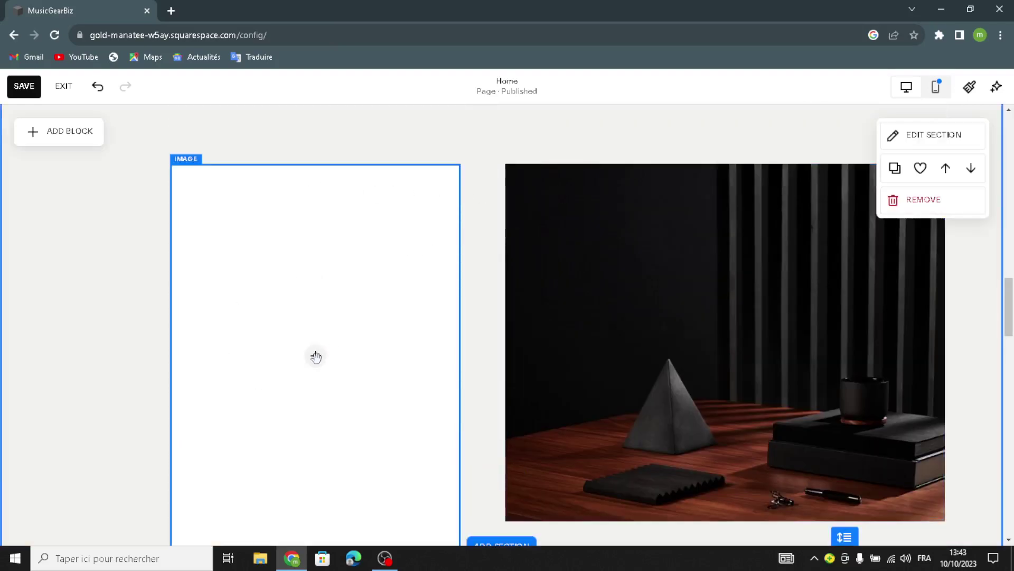
# Search the free stock images for "musical equipments" for the empty BASIC SERVICE image block and browse the photos
pyautogui.click(316, 357)
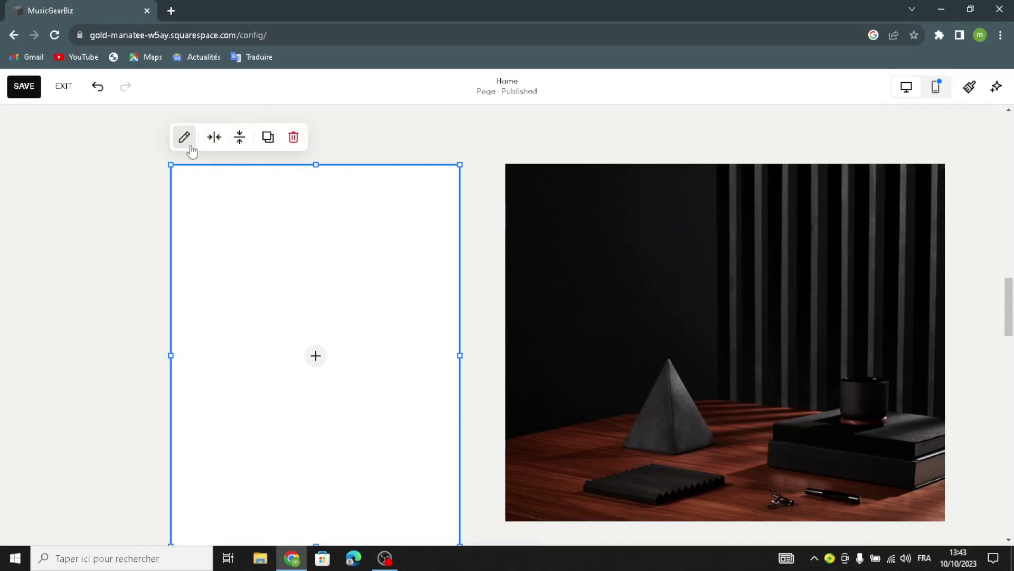
pyautogui.click(315, 355)
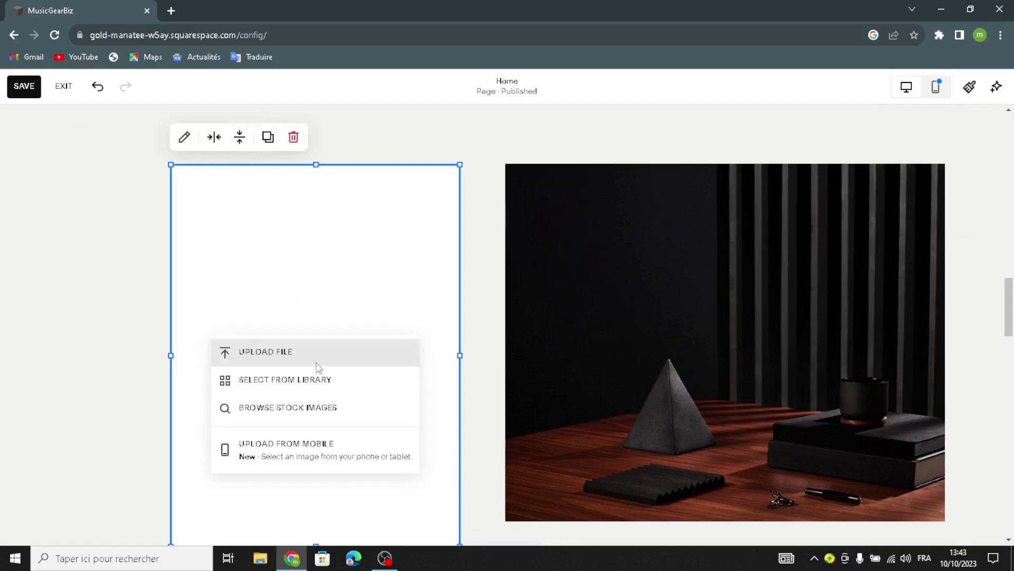
pyautogui.click(288, 384)
pyautogui.click(319, 142)
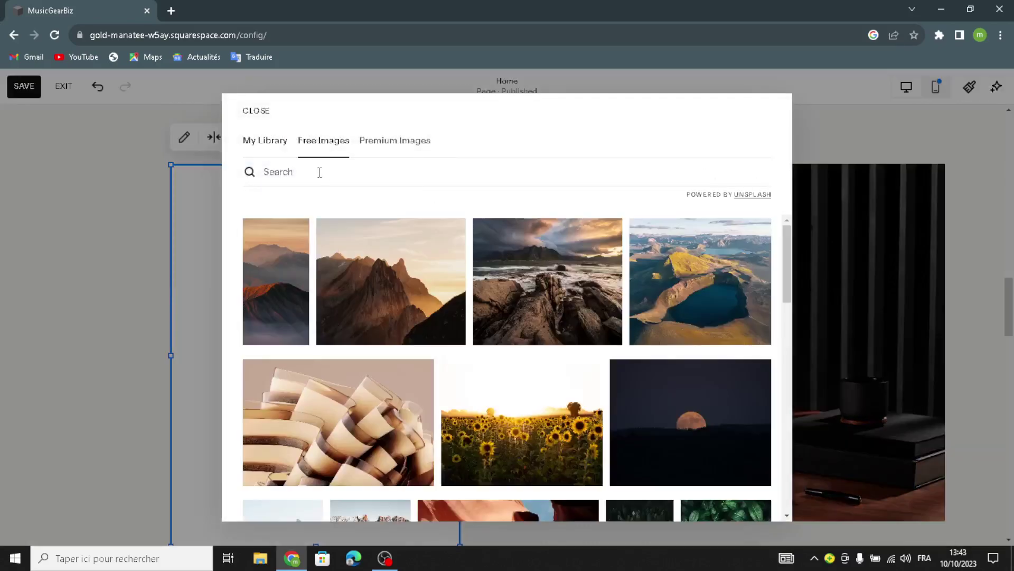
pyautogui.click(320, 172)
pyautogui.write('mu')
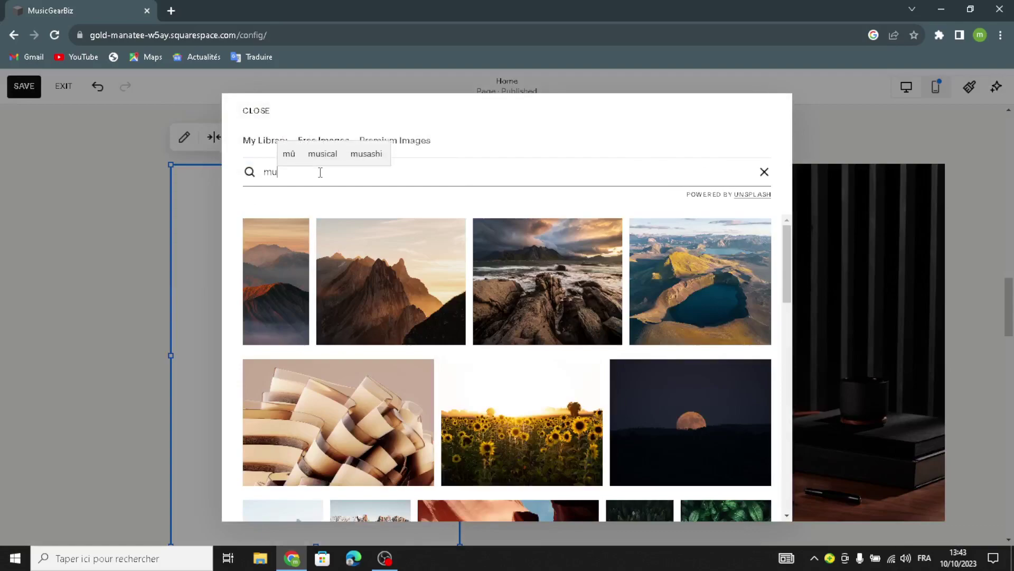
pyautogui.write('sical ')
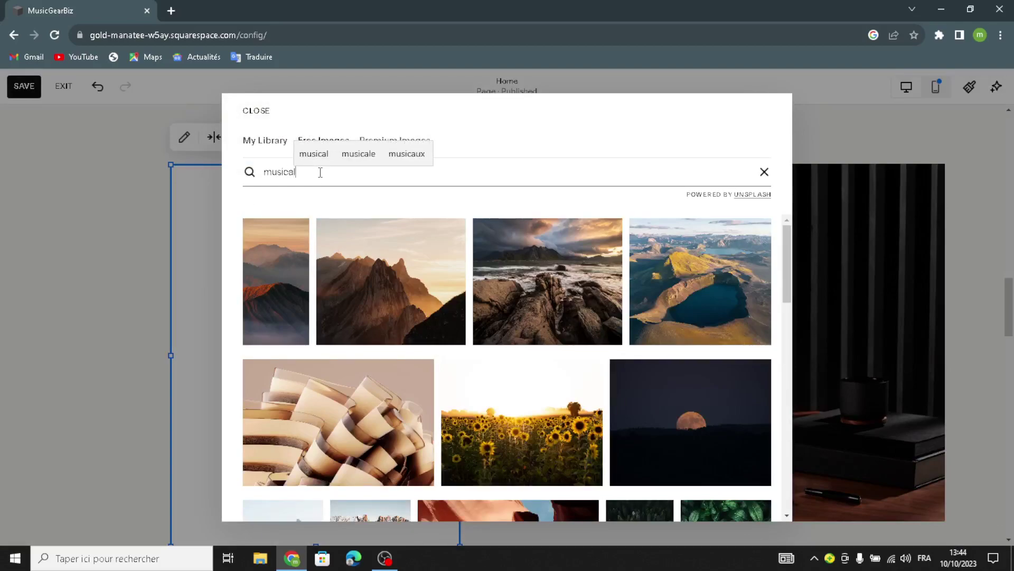
pyautogui.write('e')
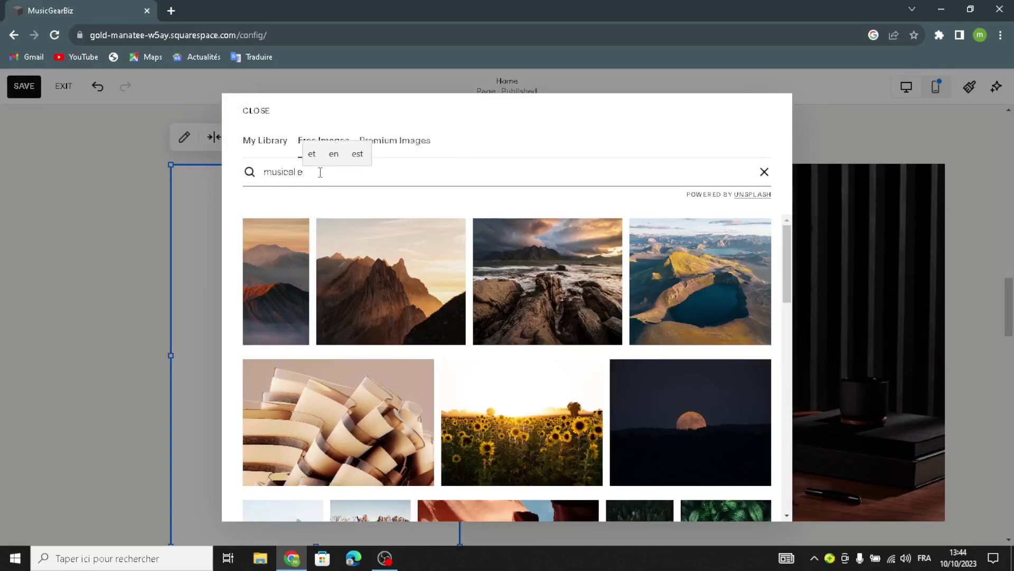
pyautogui.write('quipme')
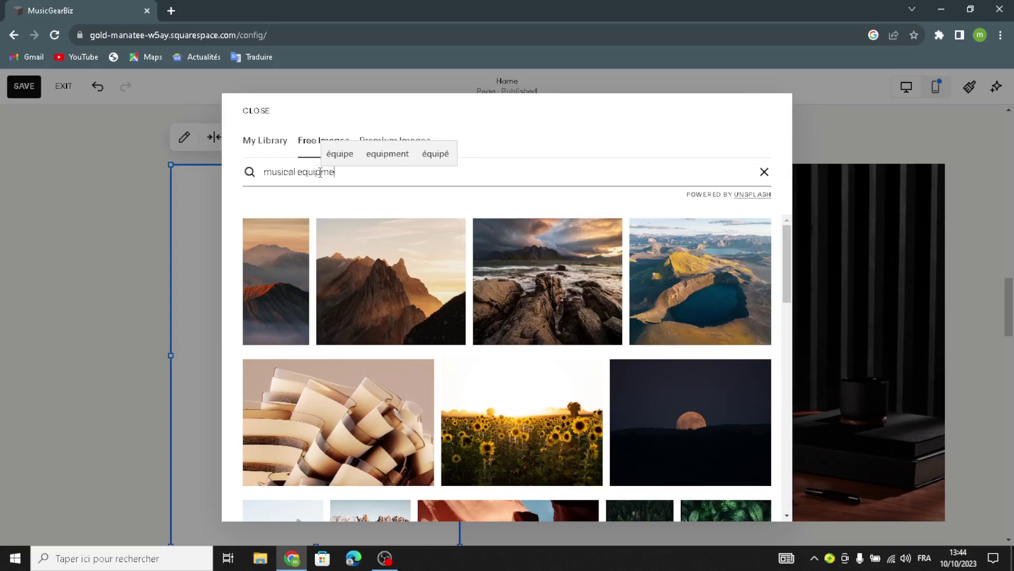
pyautogui.write('nts')
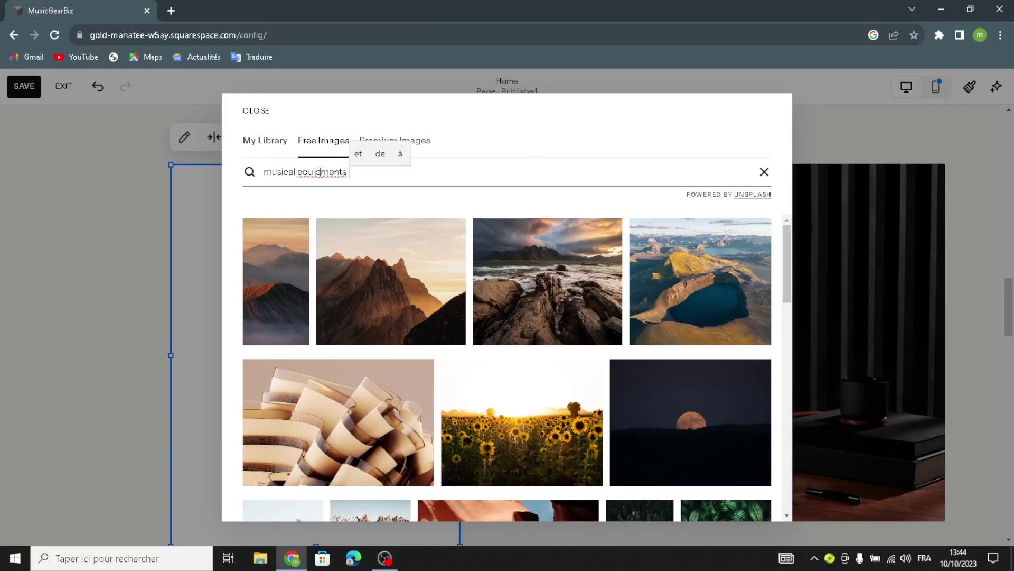
pyautogui.press('Return')
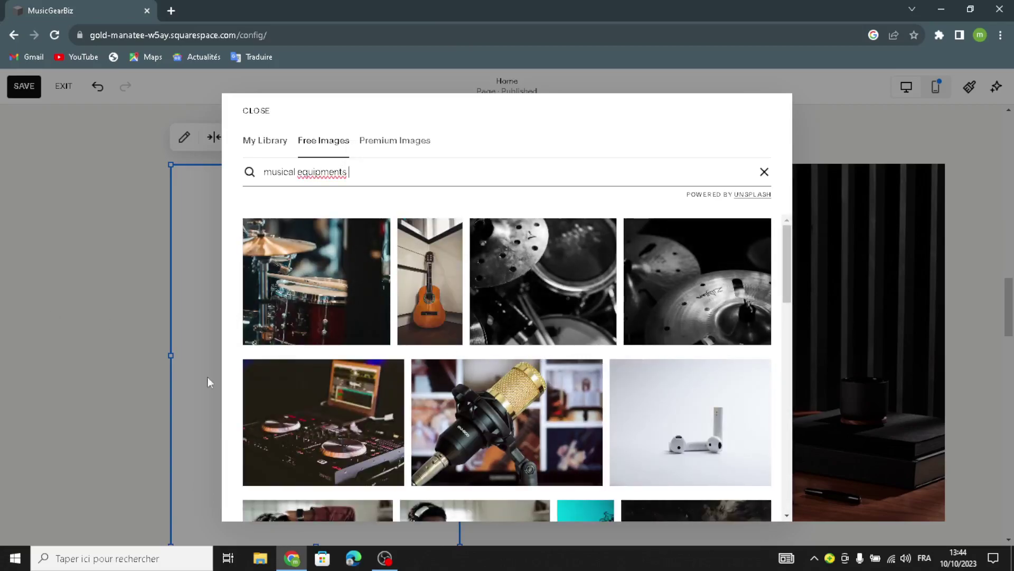
pyautogui.scroll(-8, 650, 411)
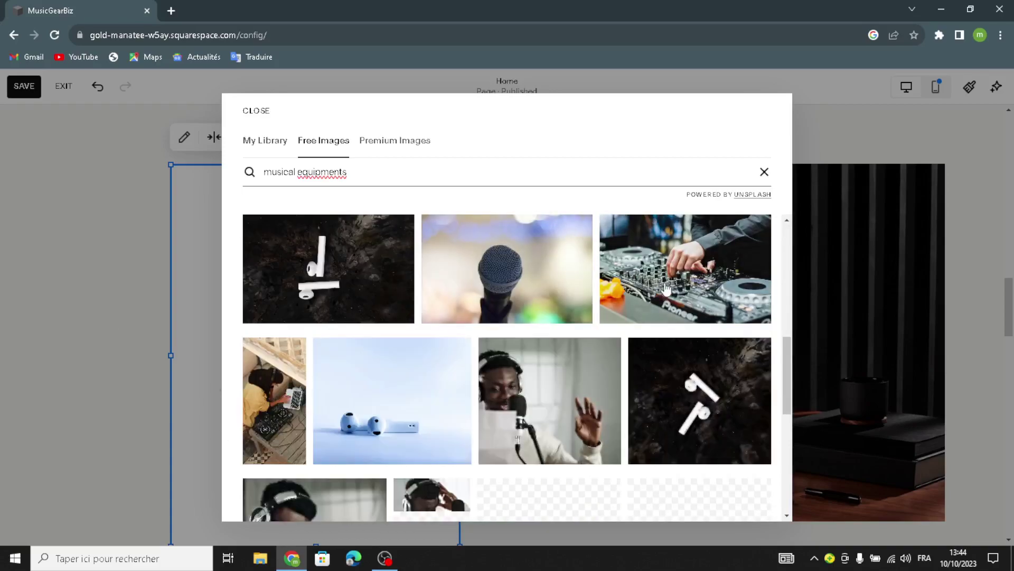
pyautogui.scroll(-2, 666, 288)
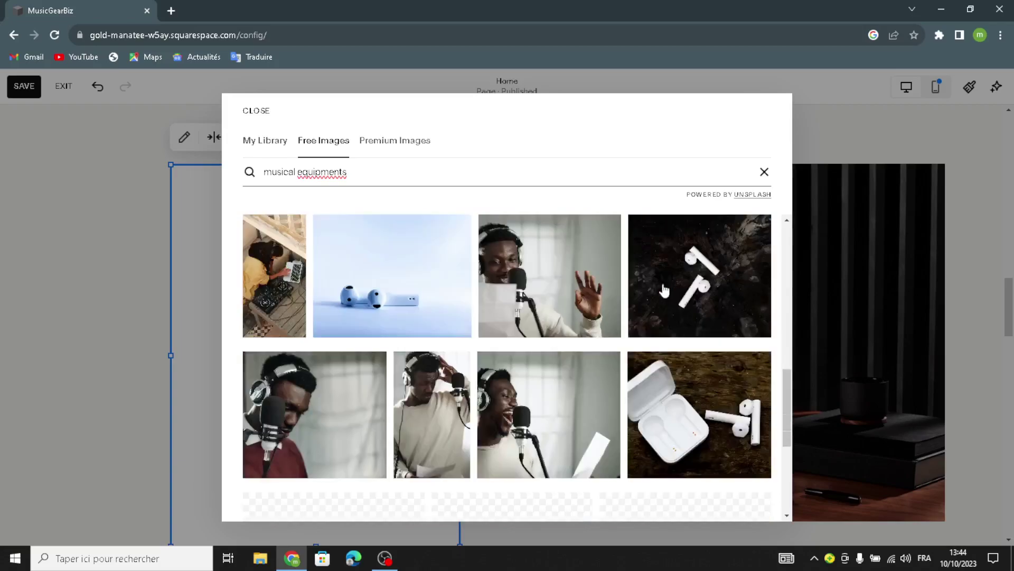
pyautogui.scroll(6, 562, 379)
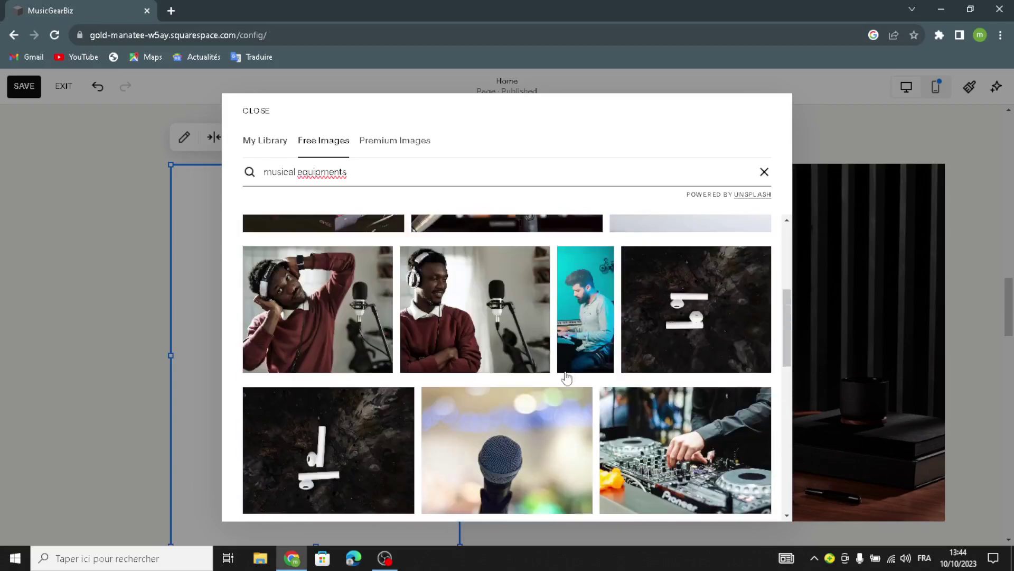
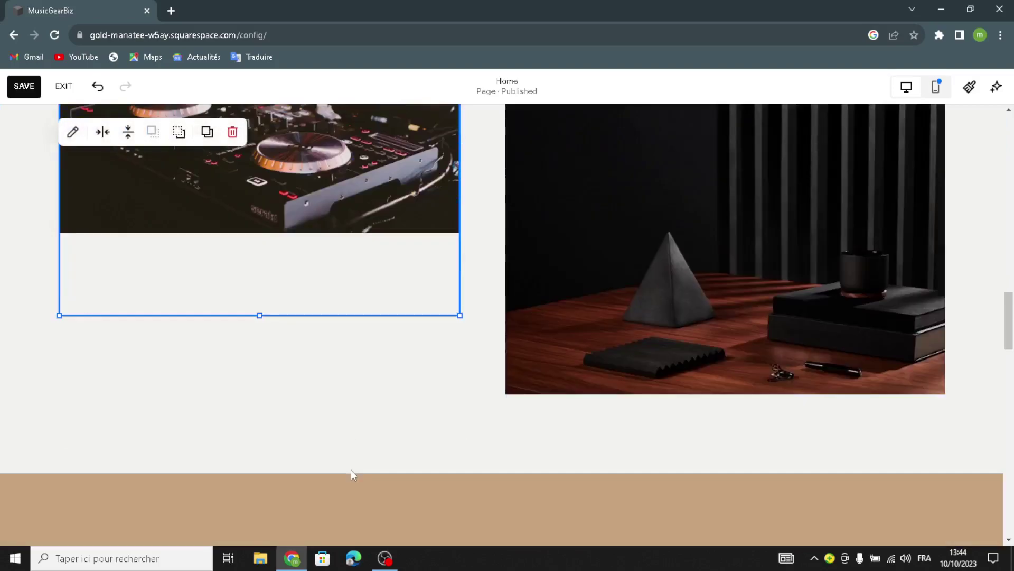
# Delete the dark pyramid picture under the ADVANCED SERVICE offering
pyautogui.click(553, 337)
pyautogui.click(574, 132)
pyautogui.scroll(3, 545, 227)
pyautogui.scroll(2, 546, 227)
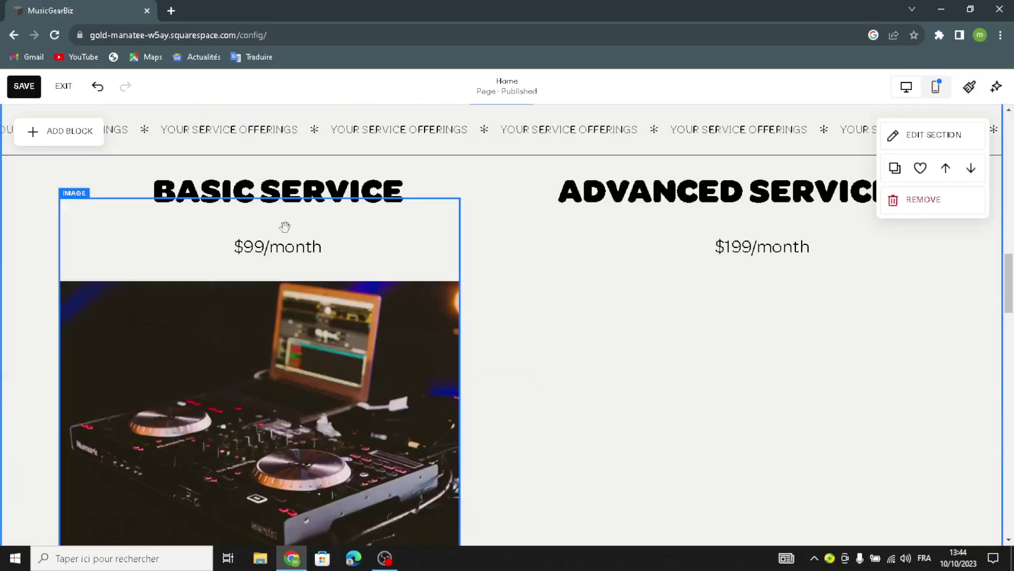
# Add a new image block beneath the ADVANCED SERVICE $199/month price
pyautogui.click(58, 130)
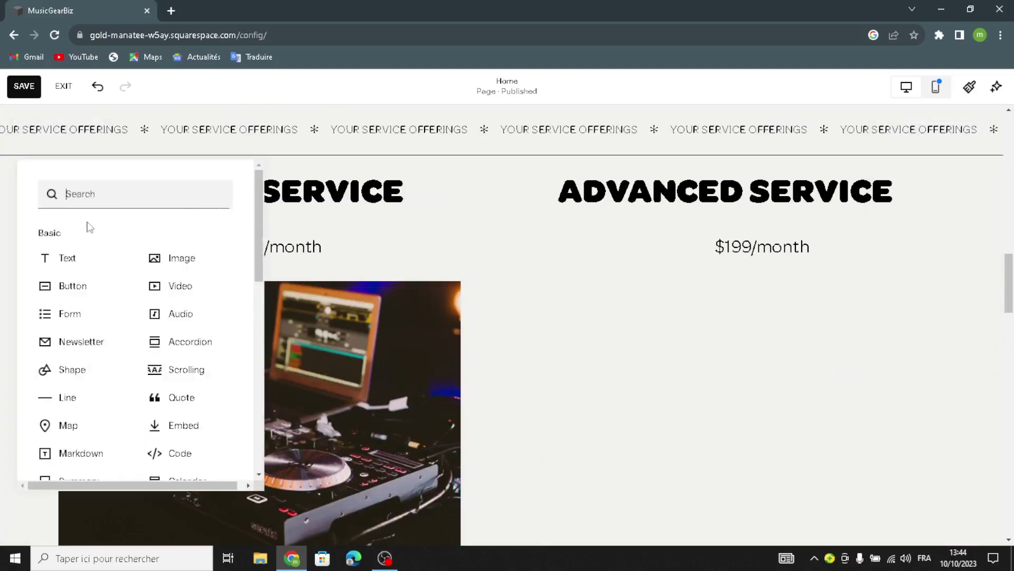
pyautogui.click(171, 264)
pyautogui.moveTo(196, 278); pyautogui.dragTo(795, 418)
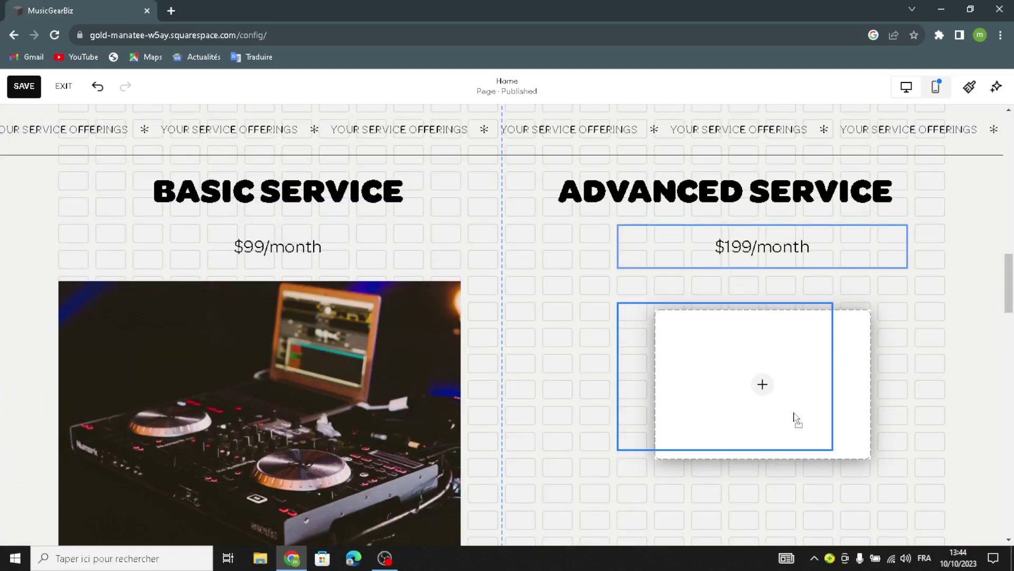
pyautogui.moveTo(764, 386); pyautogui.dragTo(765, 388)
# Search the free images for "musical equipments" and add the colour photo of the drum kit with cymbals to the ADVANCED SERVICE image block
pyautogui.click(764, 388)
pyautogui.click(747, 398)
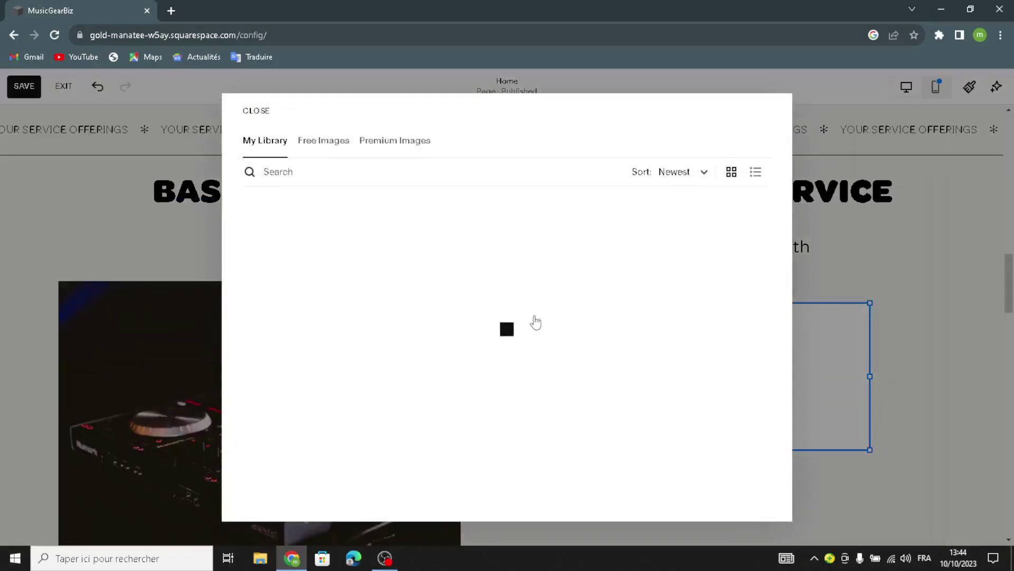
pyautogui.click(298, 169)
pyautogui.write('mu')
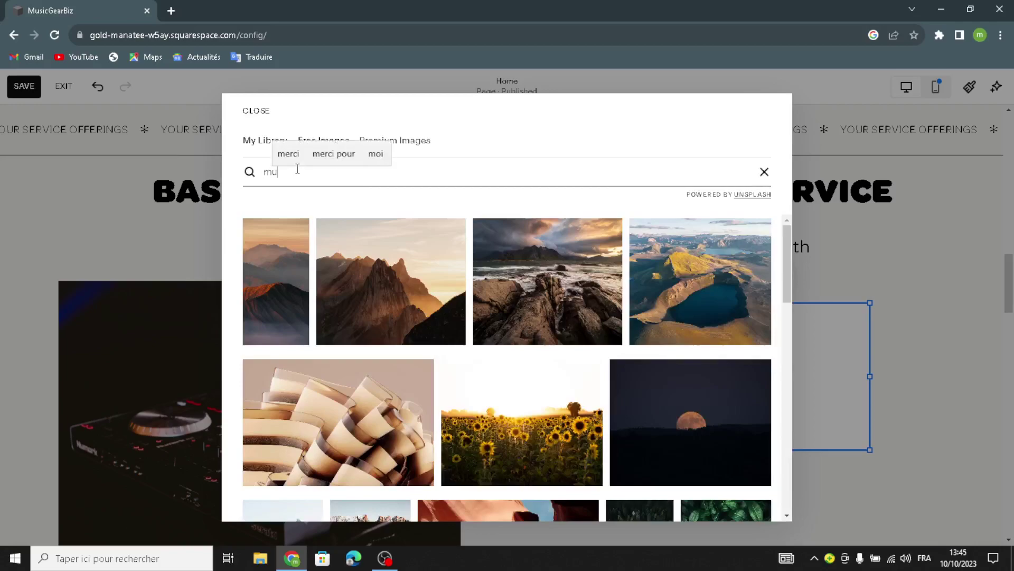
pyautogui.write('sical')
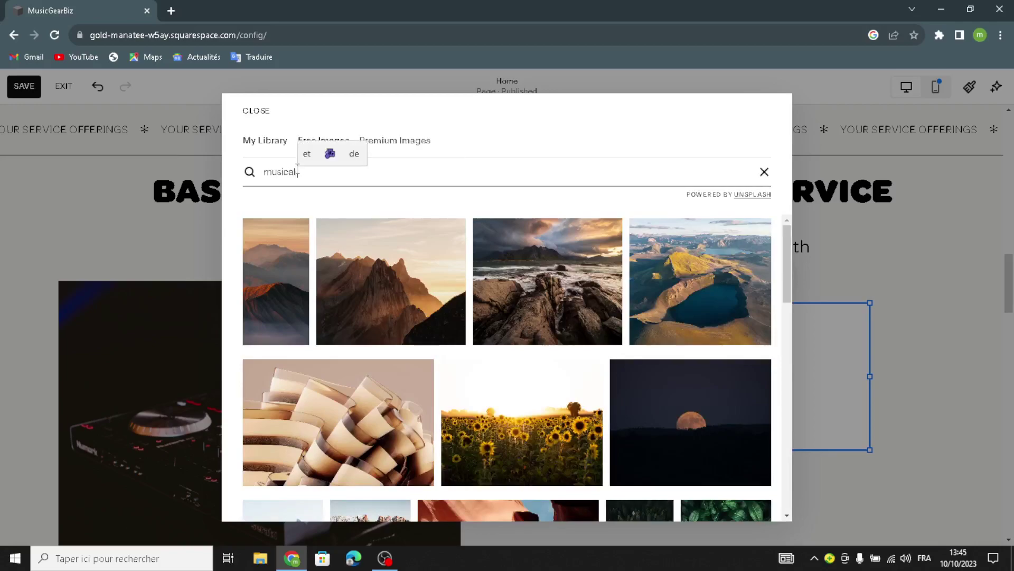
pyautogui.write(' e')
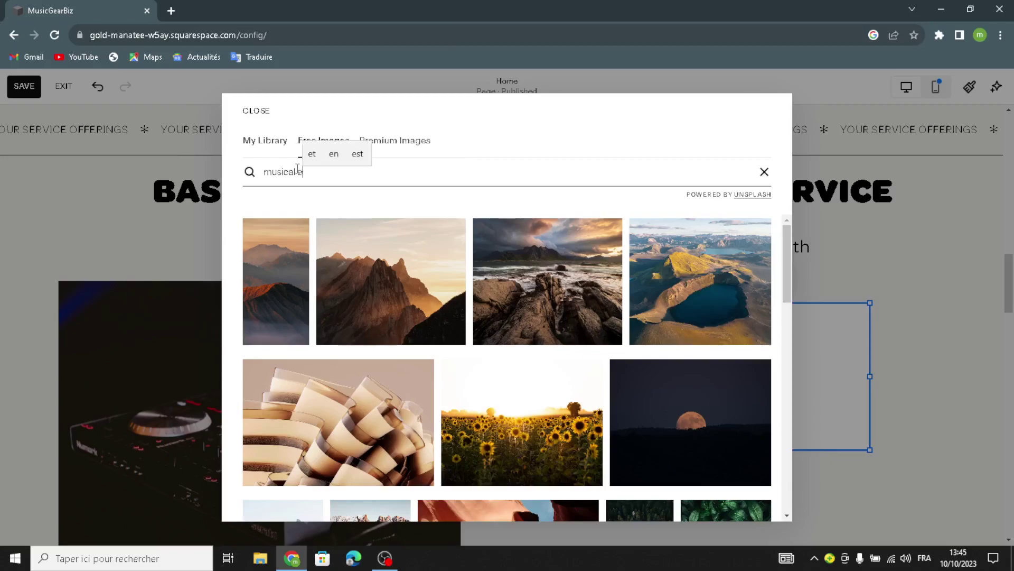
pyautogui.write('qu')
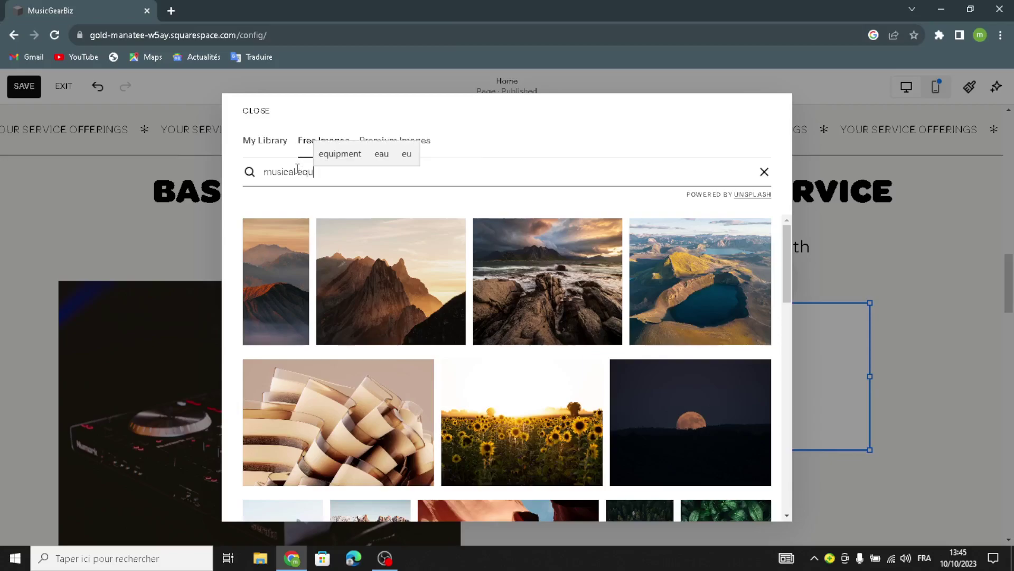
pyautogui.write('ipments')
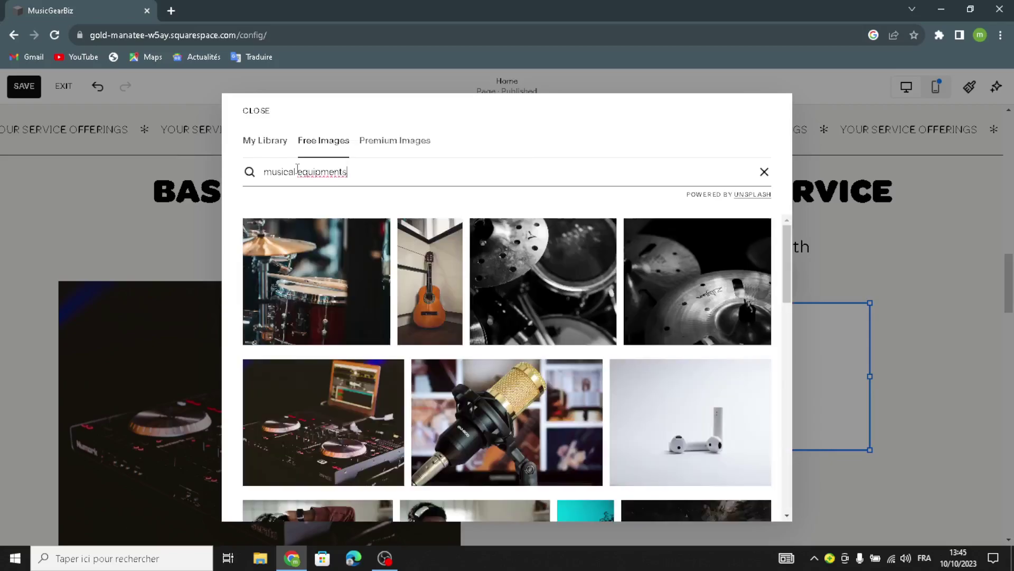
pyautogui.click(383, 291)
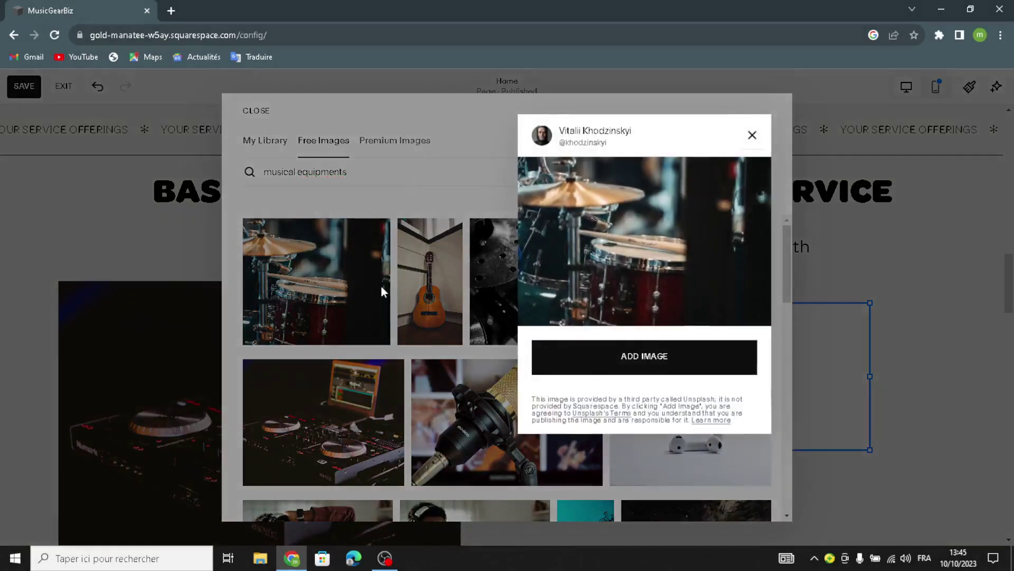
pyautogui.click(634, 363)
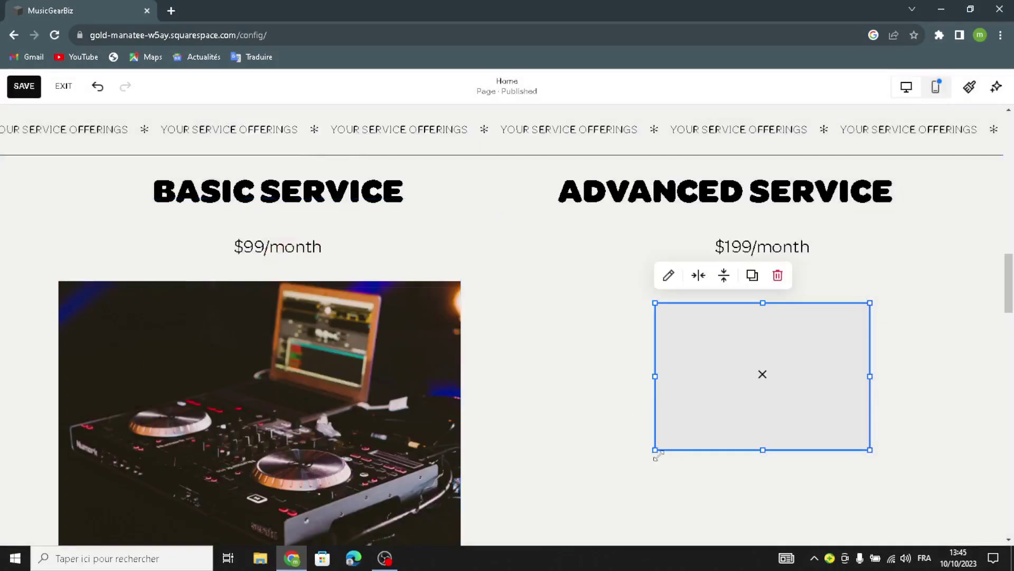
# Enlarge the drum kit image below the $199/month price to roughly match the size of the DJ controller picture beside it
pyautogui.moveTo(655, 452); pyautogui.dragTo(549, 544)
pyautogui.moveTo(612, 297)
pyautogui.mouseDown()
pyautogui.moveTo(537, 256)
pyautogui.moveTo(533, 238)
pyautogui.moveTo(622, 291)
pyautogui.mouseUp()
pyautogui.moveTo(545, 529); pyautogui.dragTo(520, 534)
pyautogui.scroll(-2, 521, 401)
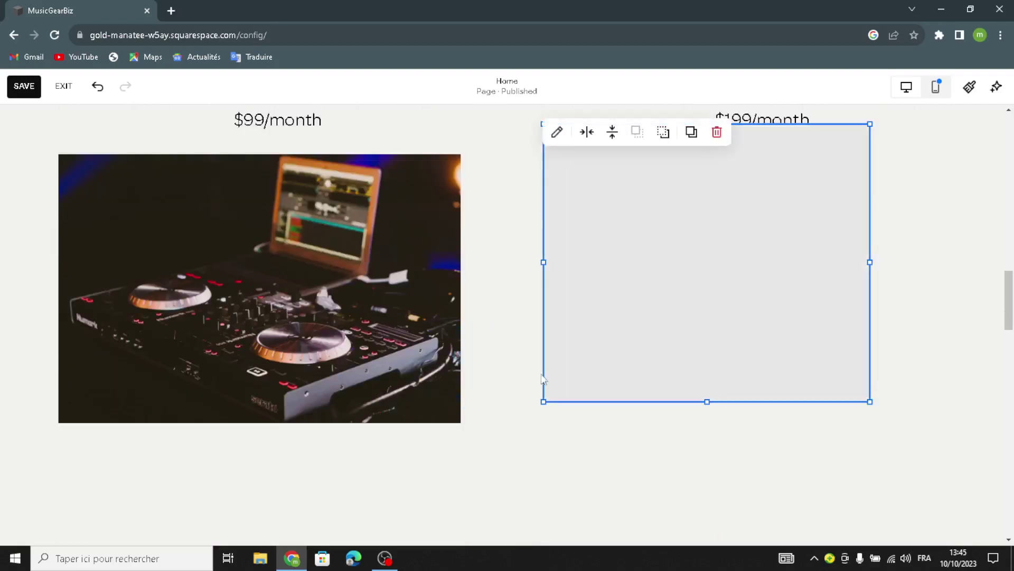
pyautogui.moveTo(544, 401); pyautogui.dragTo(504, 455)
pyautogui.moveTo(866, 129); pyautogui.dragTo(969, 183)
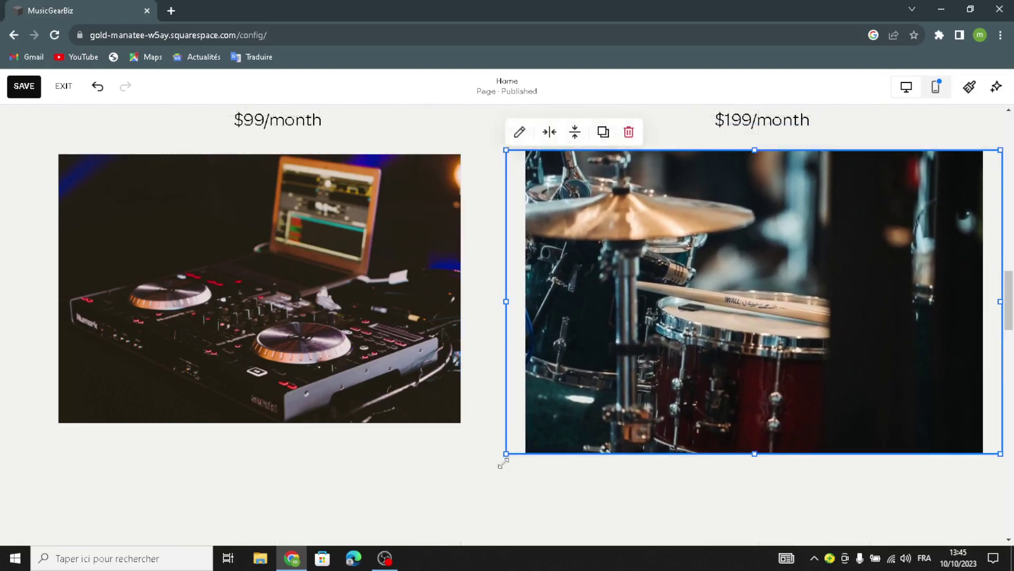
pyautogui.moveTo(497, 434); pyautogui.dragTo(499, 428)
pyautogui.scroll(1, 432, 141)
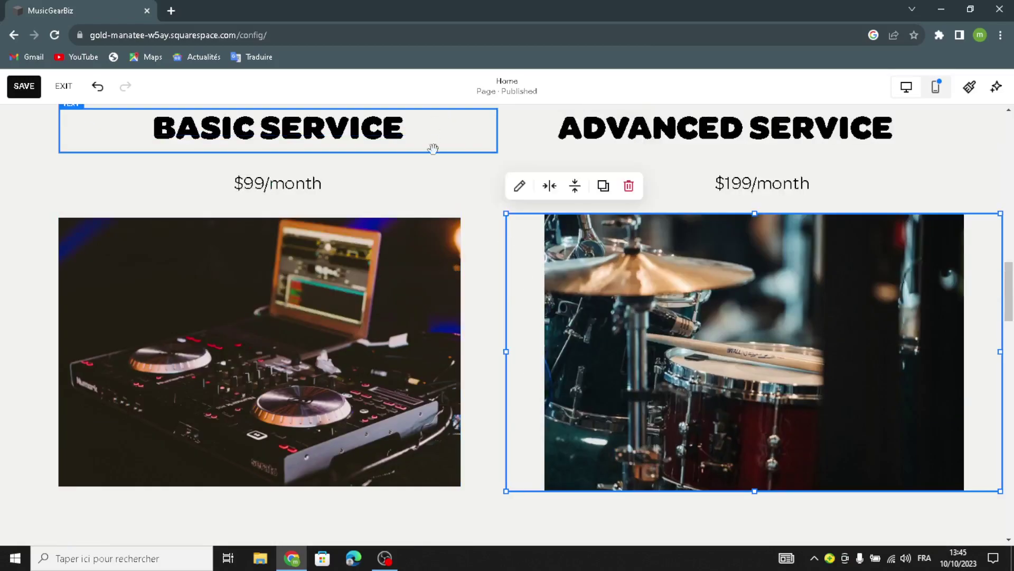
pyautogui.click(498, 209)
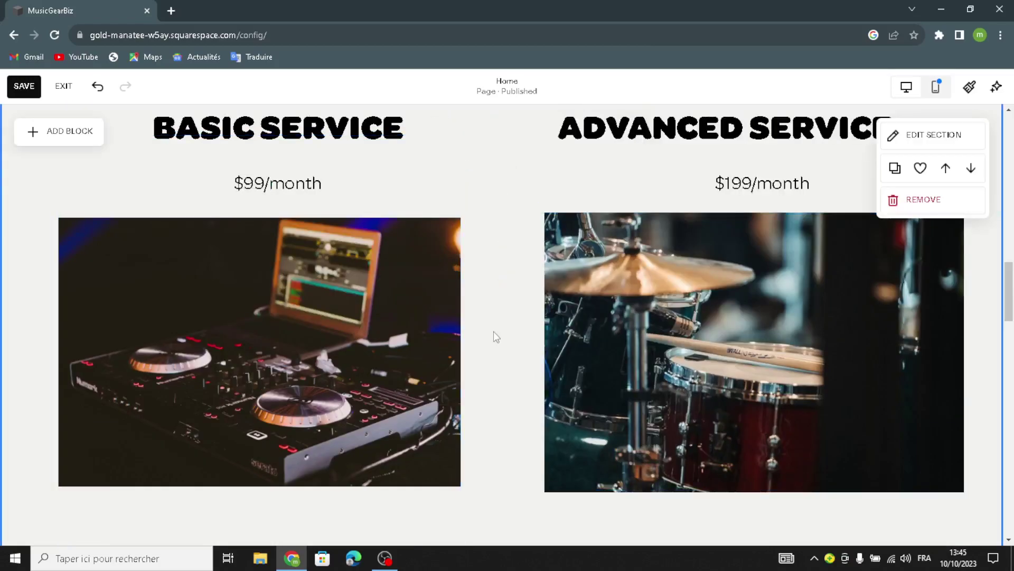
# Give the service offerings section the tan background art with overlapping translucent diagonal planes and review it down the section
pyautogui.scroll(1, 415, 231)
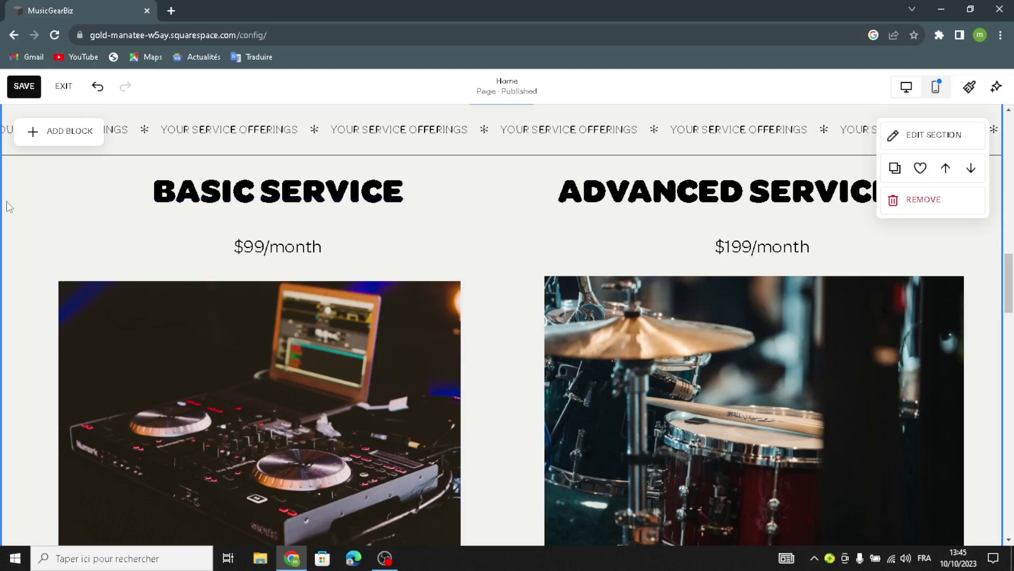
pyautogui.click(932, 136)
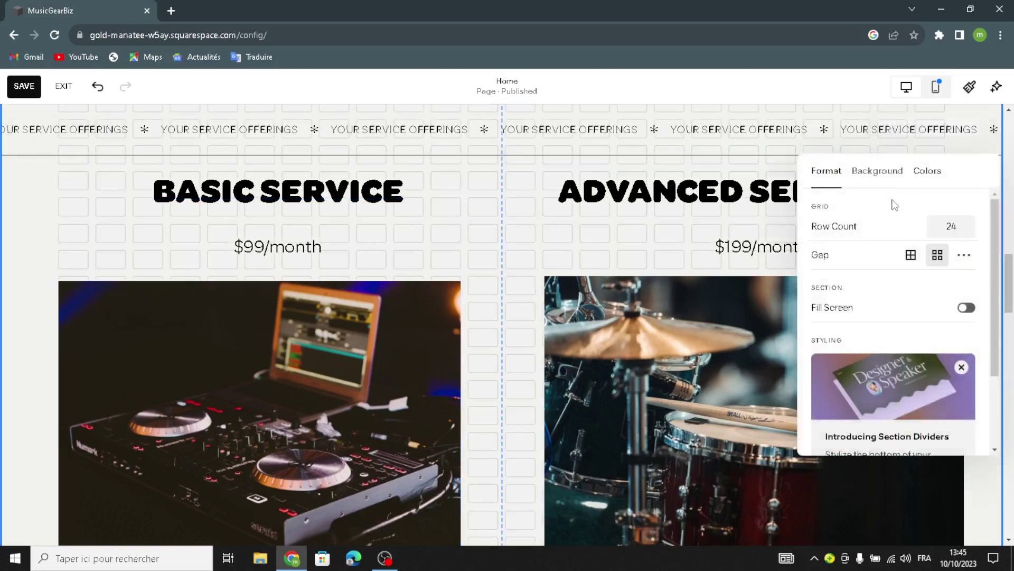
pyautogui.click(877, 170)
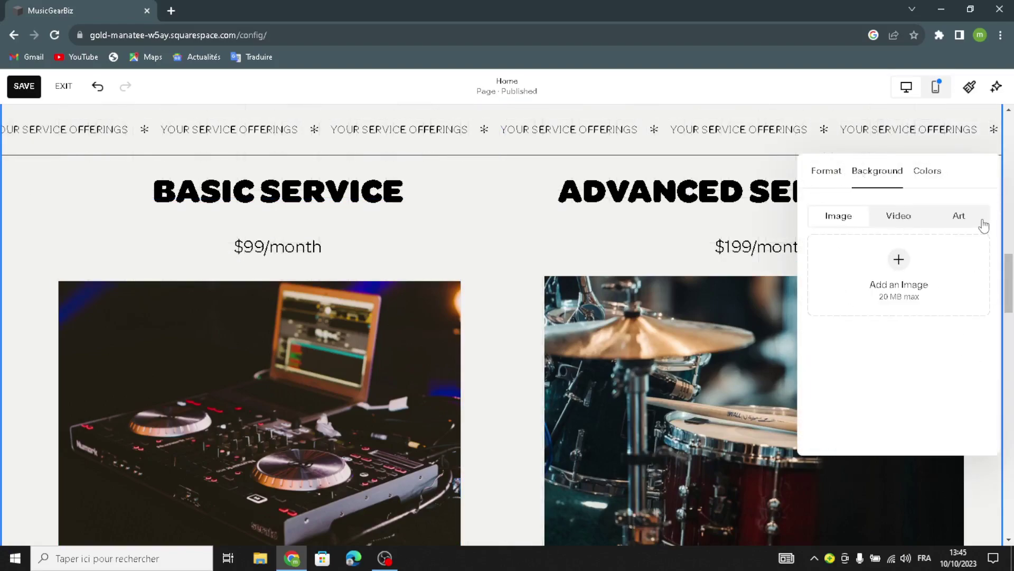
pyautogui.click(959, 215)
pyautogui.scroll(-5, 903, 356)
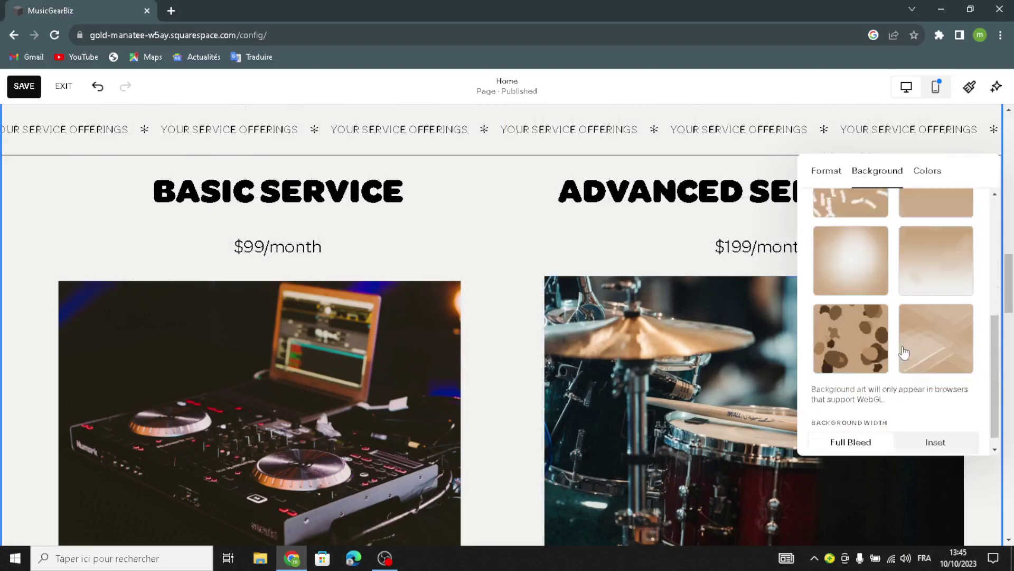
pyautogui.click(958, 346)
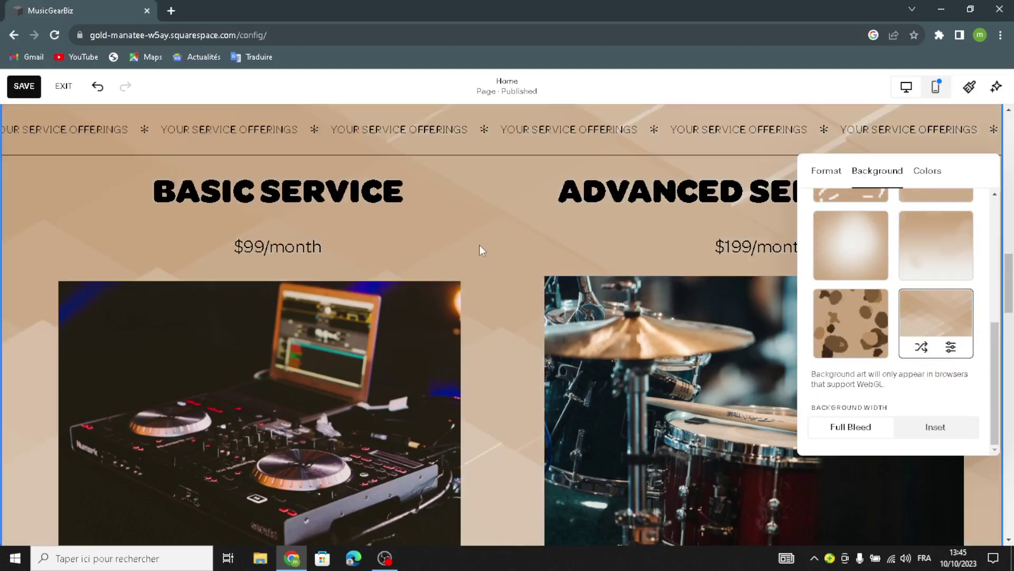
pyautogui.scroll(-4, 480, 245)
pyautogui.scroll(2, 480, 245)
pyautogui.scroll(-1, 480, 245)
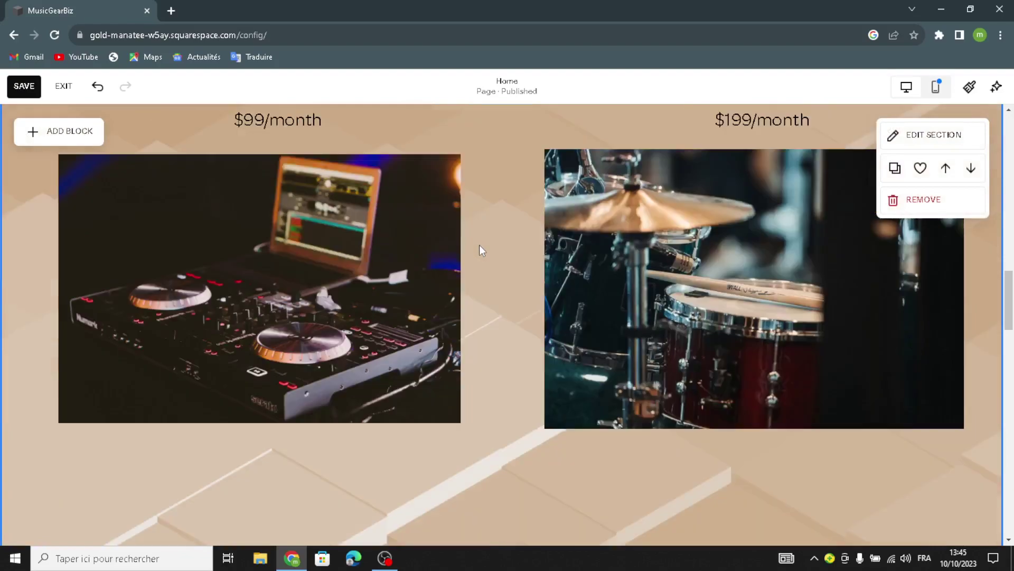
# Apply the same tan overlapping-planes background art to the FOLLOW US ON SOCIAL section
pyautogui.scroll(-12, 480, 245)
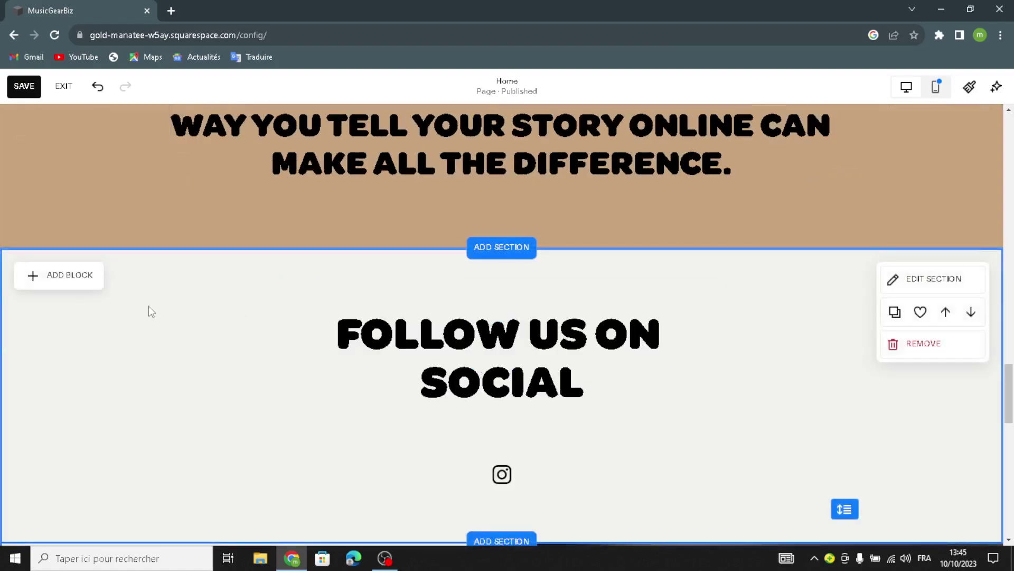
pyautogui.click(901, 280)
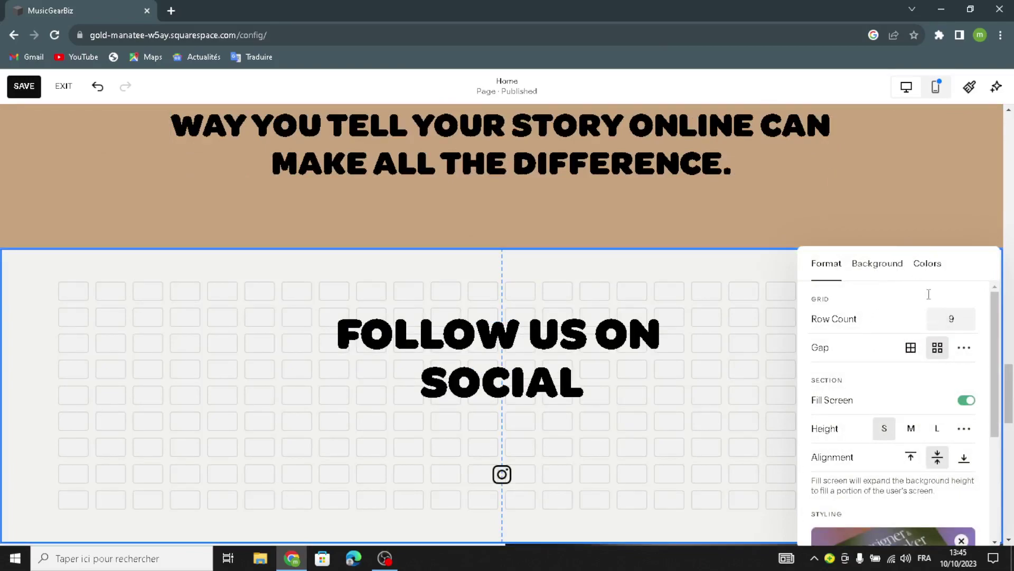
pyautogui.click(928, 263)
pyautogui.click(880, 264)
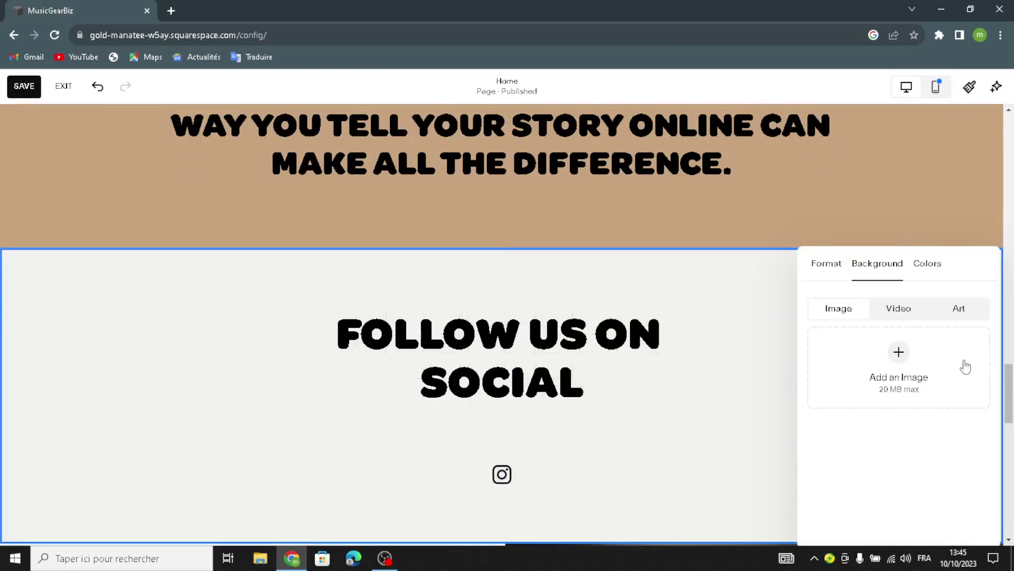
pyautogui.click(959, 308)
pyautogui.scroll(-5, 930, 369)
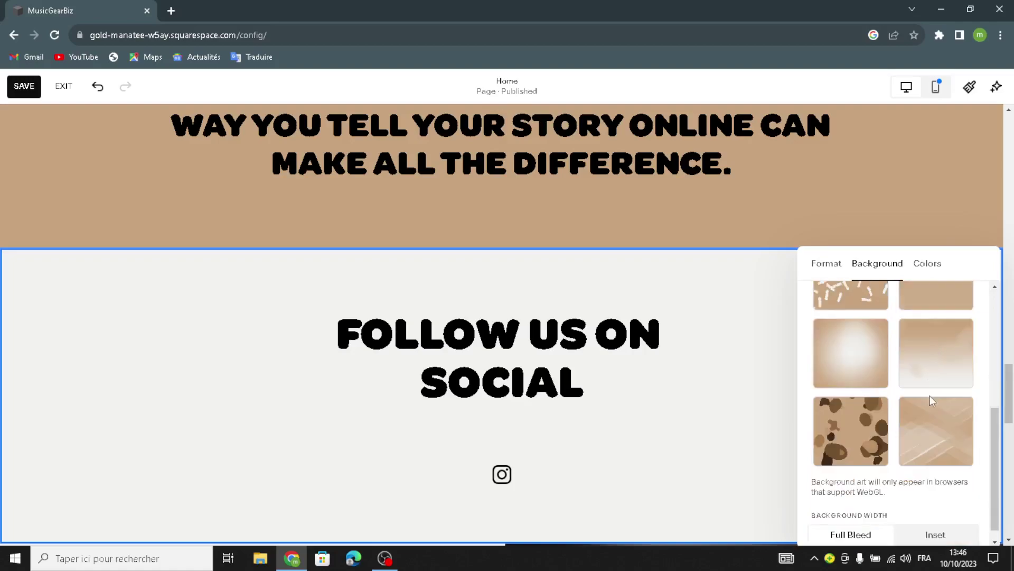
pyautogui.click(933, 423)
# Delete the green vase image beside the contact form in the CONTACT US section
pyautogui.scroll(-7, 533, 416)
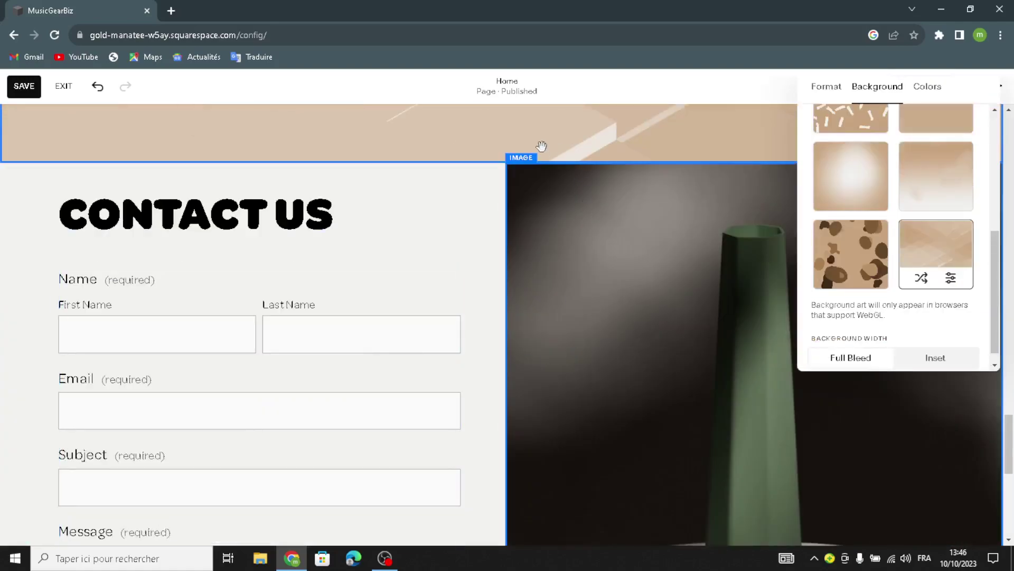
pyautogui.click(542, 169)
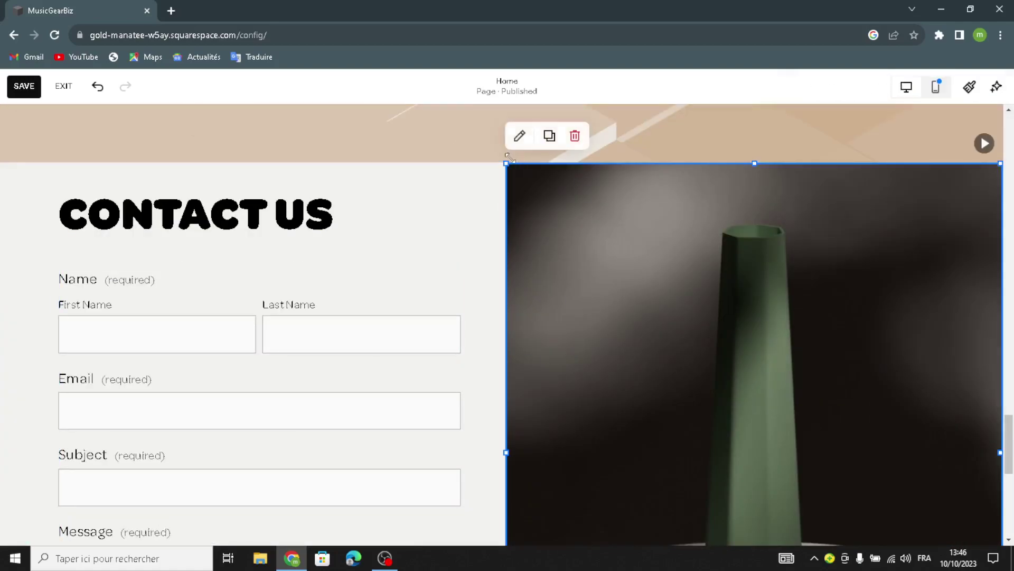
pyautogui.click(573, 136)
pyautogui.scroll(-3, 412, 282)
pyautogui.click(84, 131)
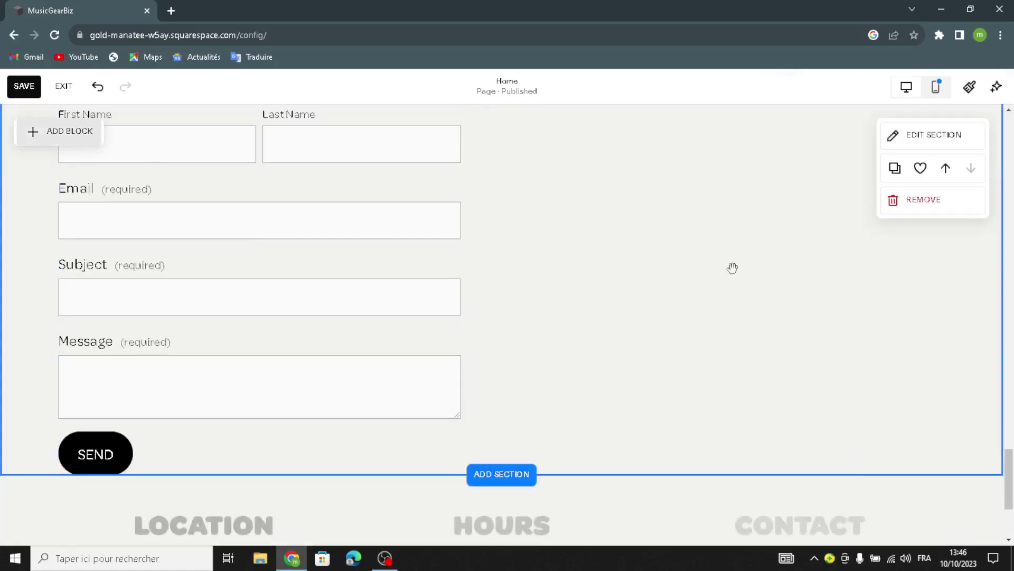
pyautogui.click(189, 256)
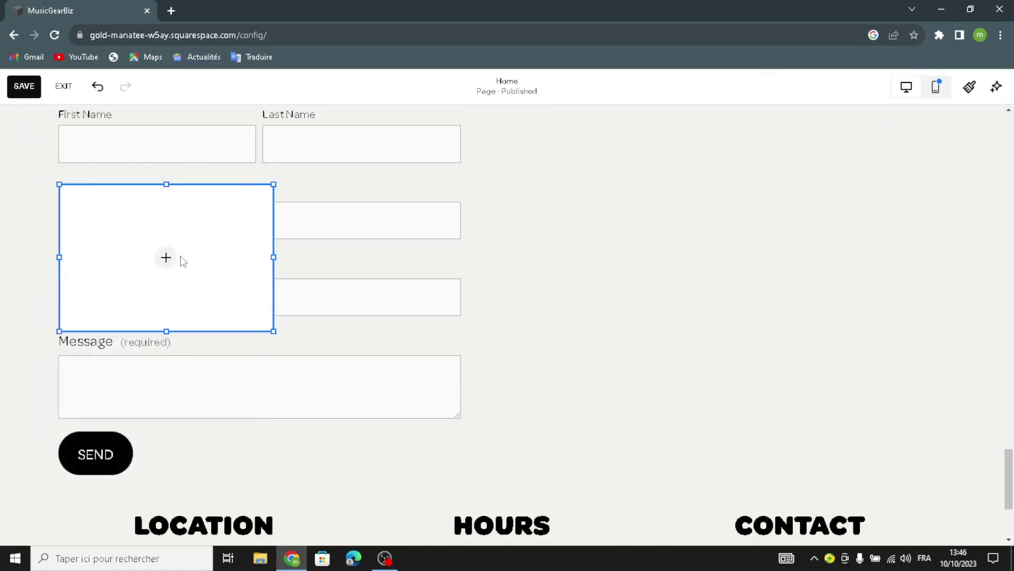
pyautogui.click(233, 157)
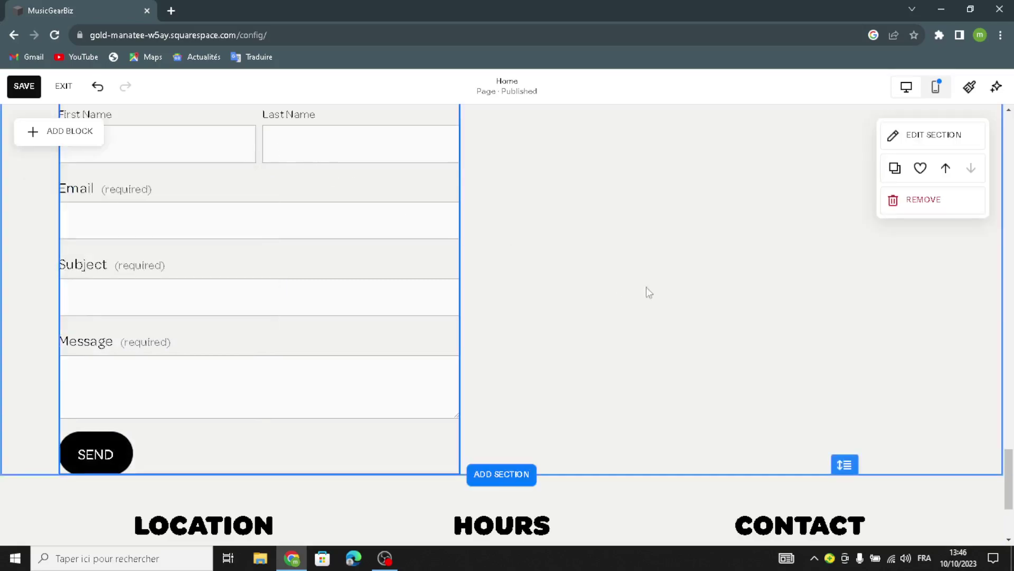
# Add a map block to the CONTACT US section, place it beside the form and enlarge it to about the form's width
pyautogui.scroll(3, 420, 290)
pyautogui.click(71, 136)
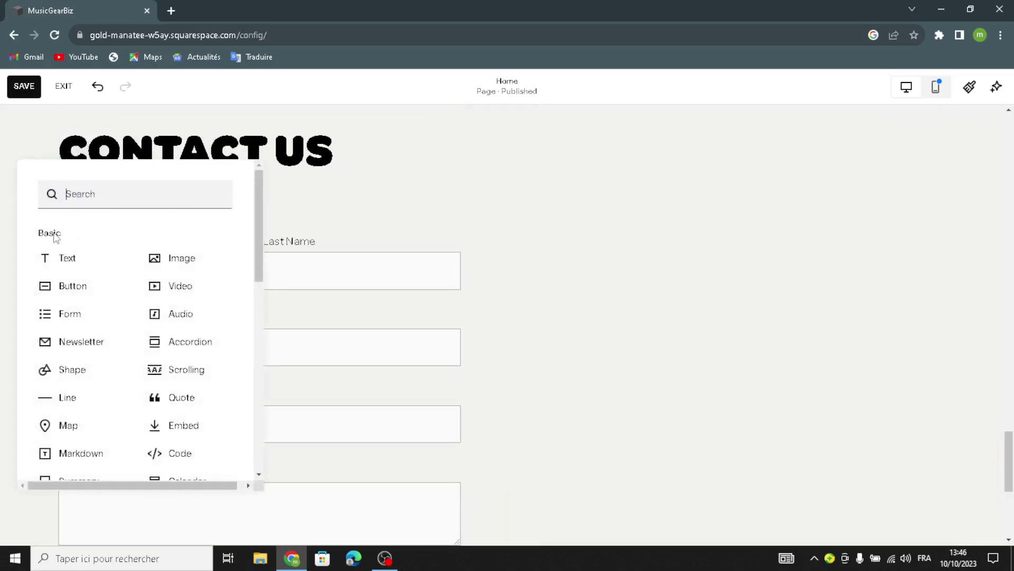
pyautogui.click(75, 425)
pyautogui.moveTo(180, 211); pyautogui.dragTo(773, 225)
pyautogui.moveTo(651, 478); pyautogui.dragTo(618, 534)
pyautogui.moveTo(620, 179); pyautogui.dragTo(545, 151)
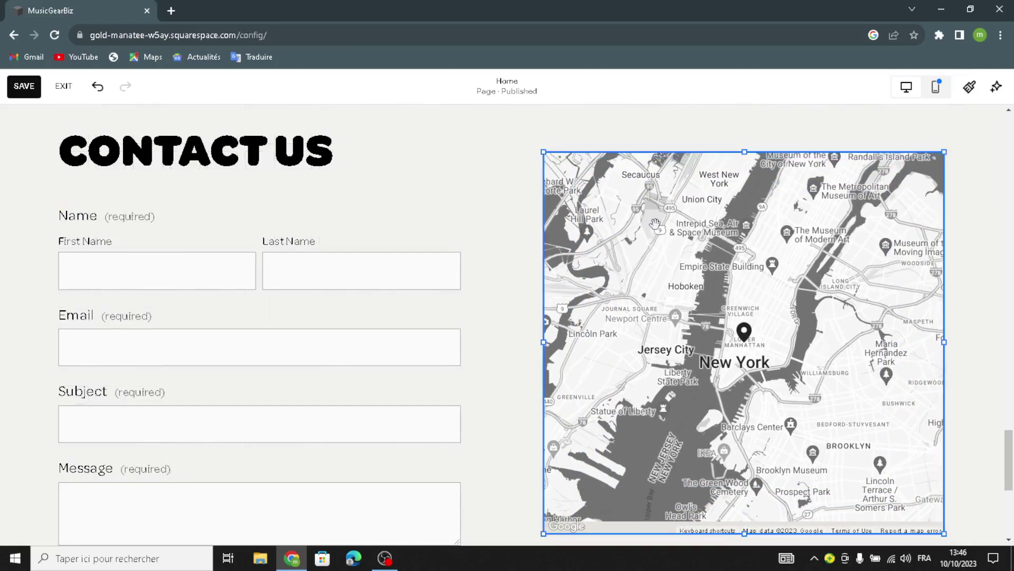
# Review the map's business and address fields, then enable its controls and leave the terrain layer off
pyautogui.click(552, 131)
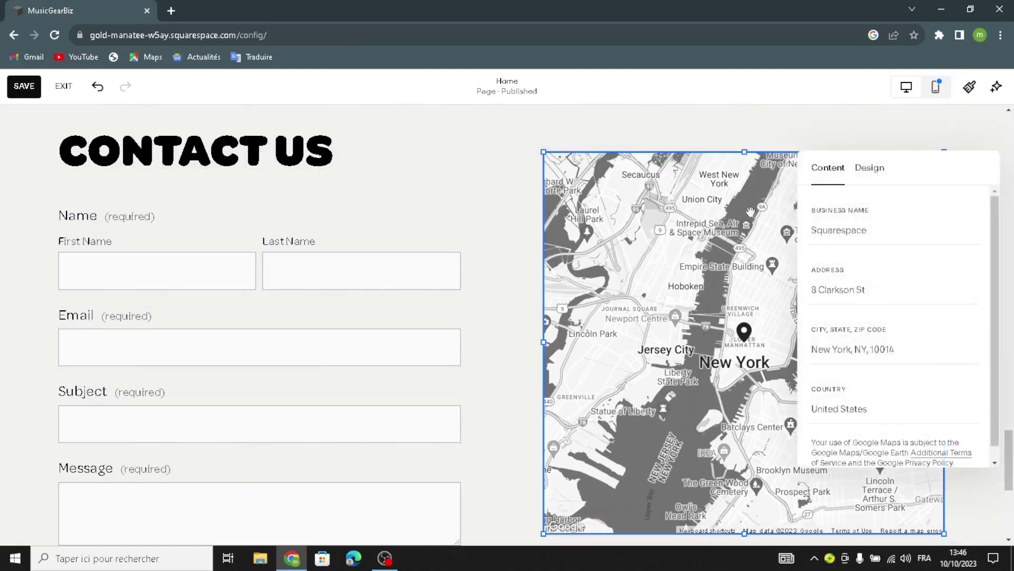
pyautogui.click(898, 226)
pyautogui.click(841, 298)
pyautogui.scroll(-1, 884, 373)
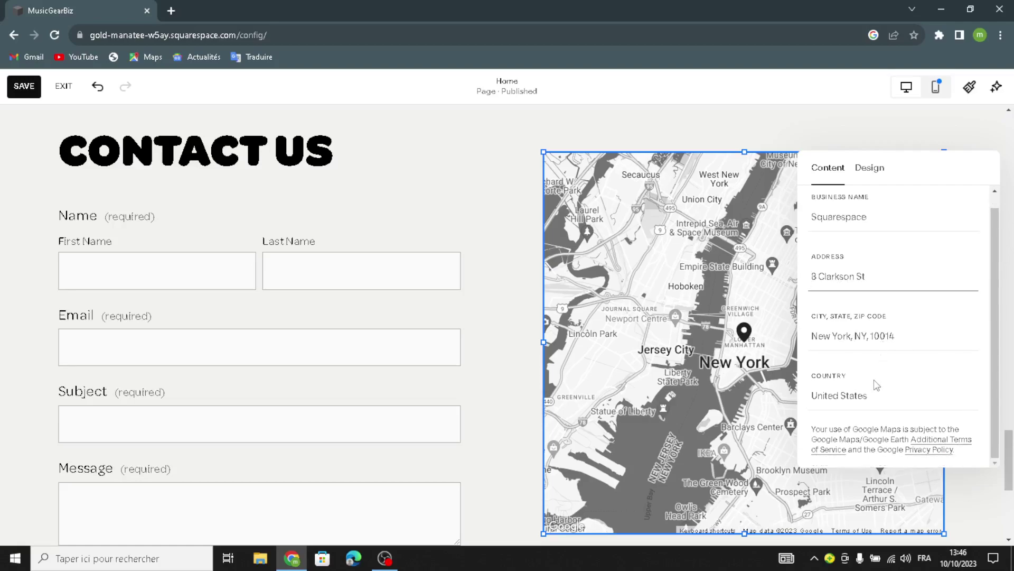
pyautogui.click(858, 183)
pyautogui.click(974, 329)
pyautogui.click(978, 353)
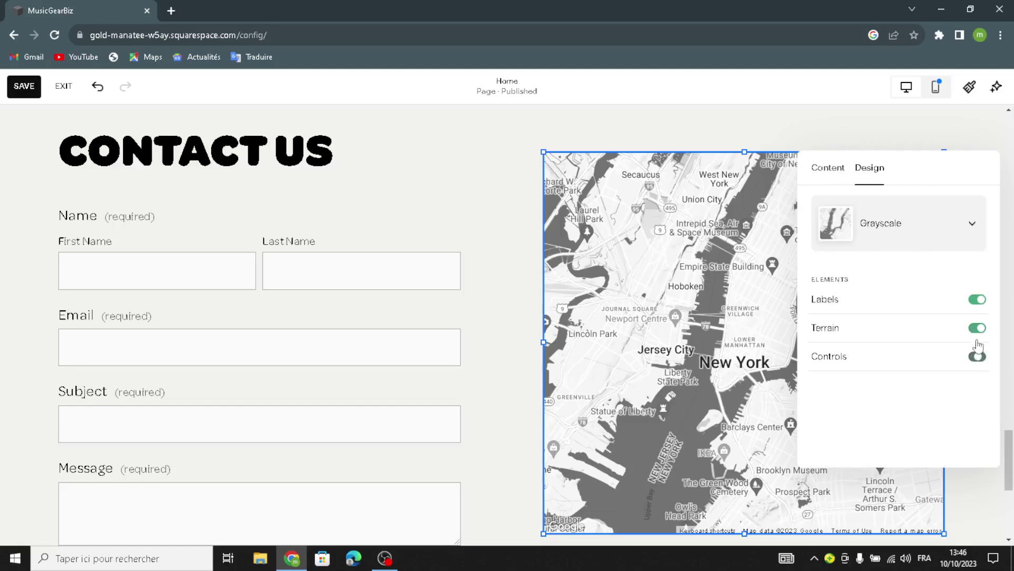
pyautogui.click(977, 328)
# Try the Original style on the map and settle on the Satellite style
pyautogui.click(946, 237)
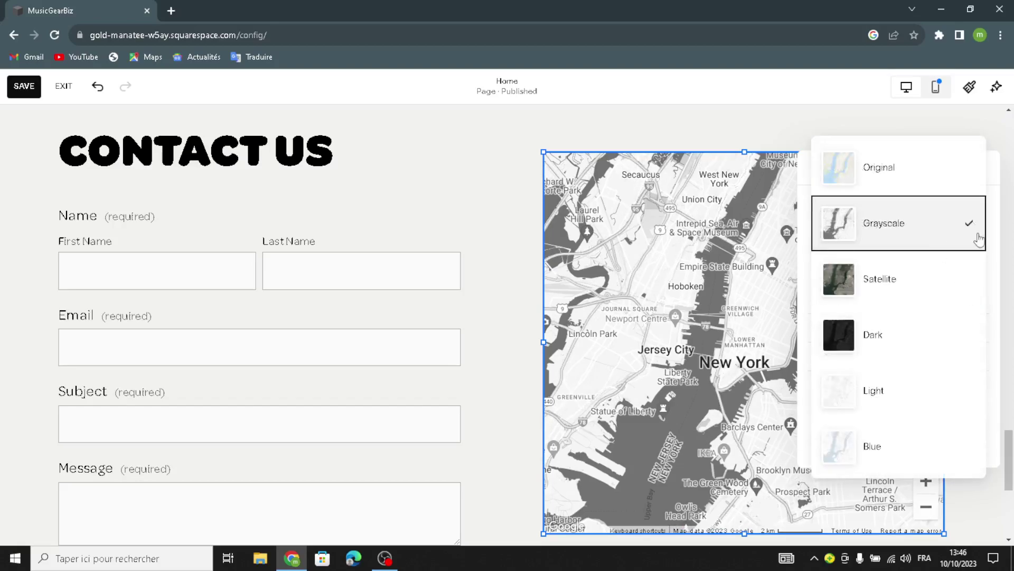
pyautogui.click(912, 272)
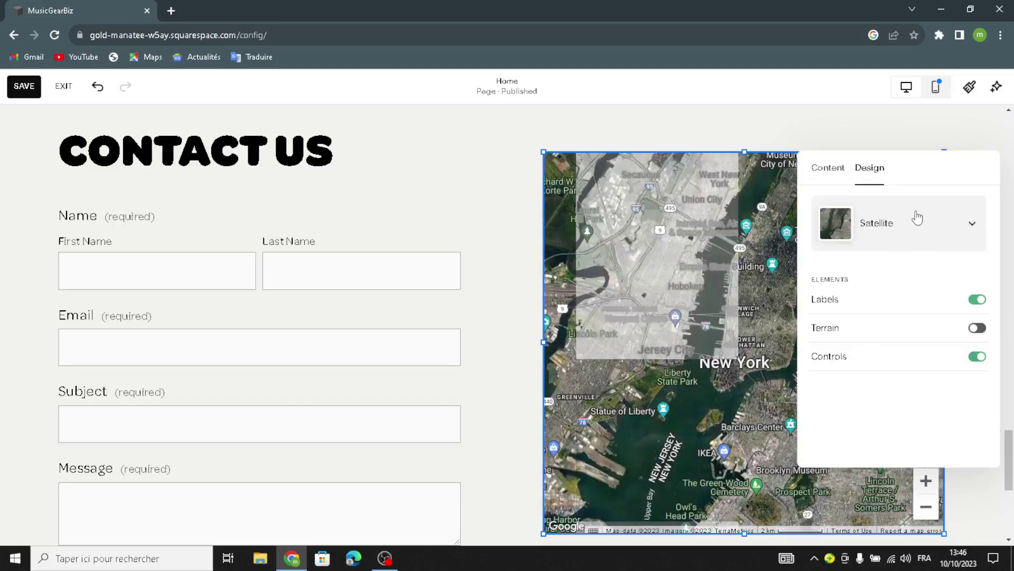
pyautogui.click(918, 218)
pyautogui.click(900, 133)
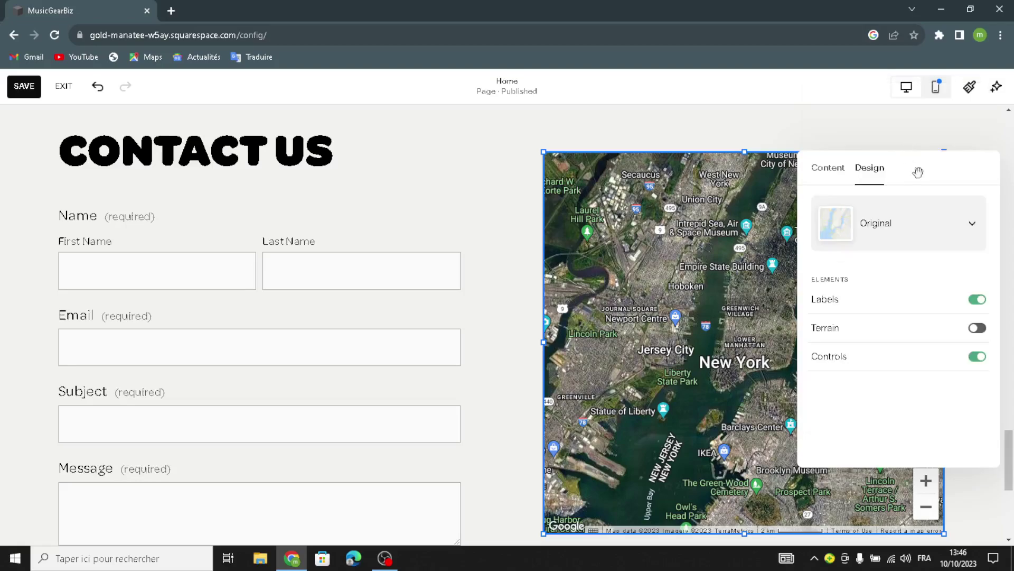
pyautogui.click(975, 228)
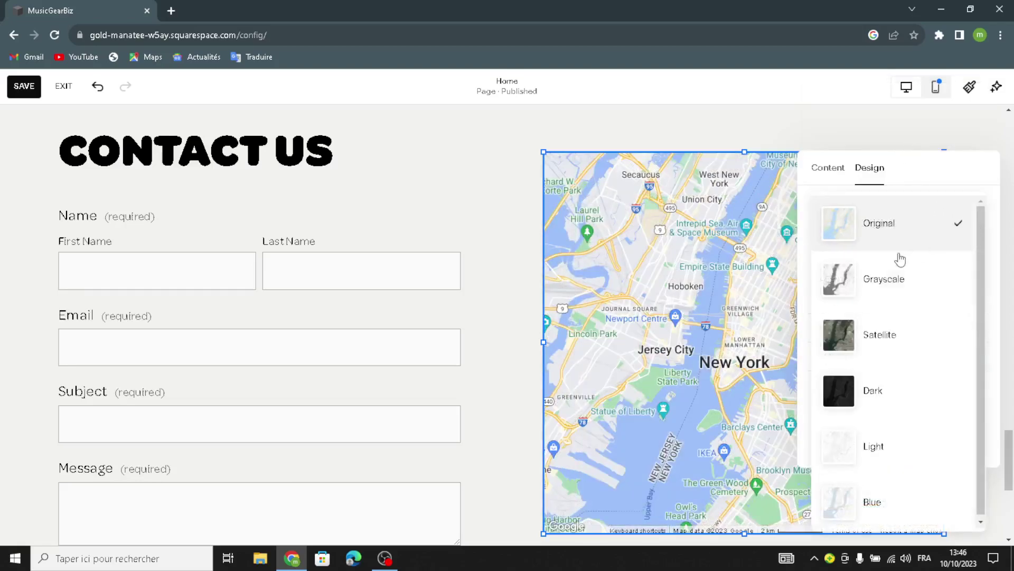
pyautogui.click(894, 341)
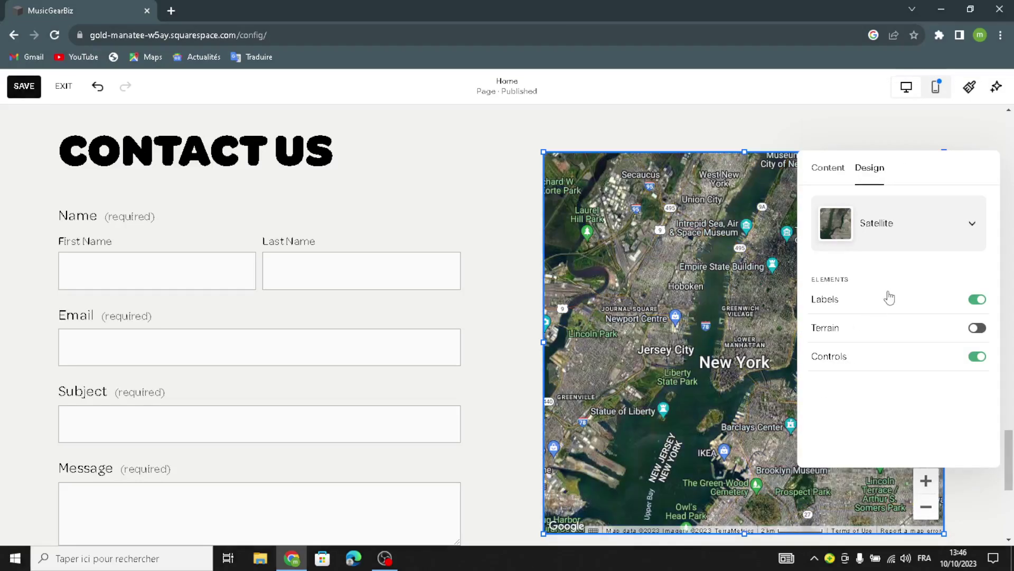
pyautogui.click(487, 217)
# Move the satellite map down one grid row so it starts just below the level of the CONTACT US heading
pyautogui.scroll(-3, 468, 176)
pyautogui.scroll(3, 400, 158)
pyautogui.moveTo(676, 230); pyautogui.dragTo(727, 181)
pyautogui.moveTo(752, 214); pyautogui.dragTo(752, 213)
pyautogui.moveTo(712, 266); pyautogui.dragTo(672, 239)
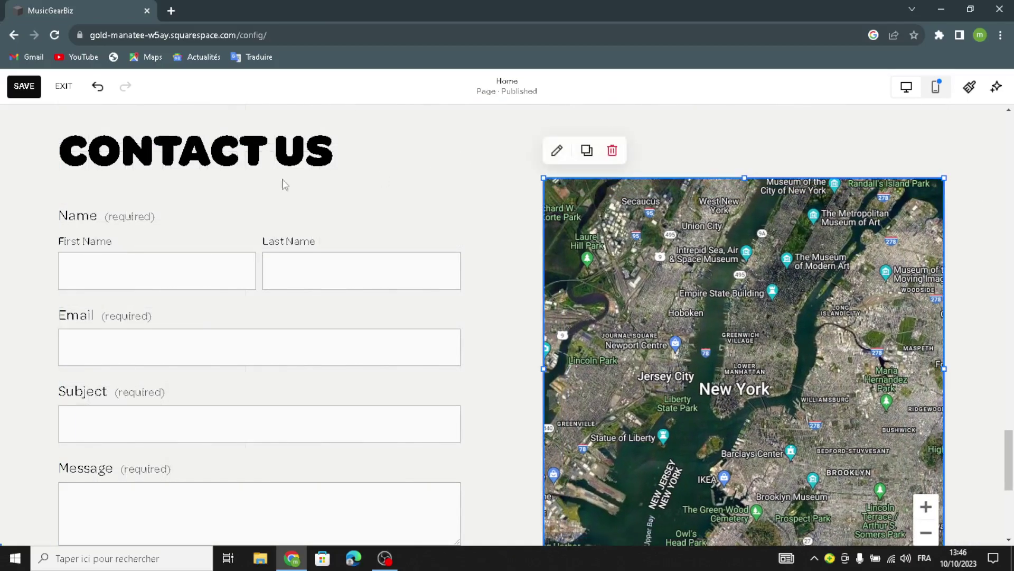
pyautogui.click(308, 185)
# Set the CONTACT US section's background to the tan art with overlapping translucent planes
pyautogui.click(31, 131)
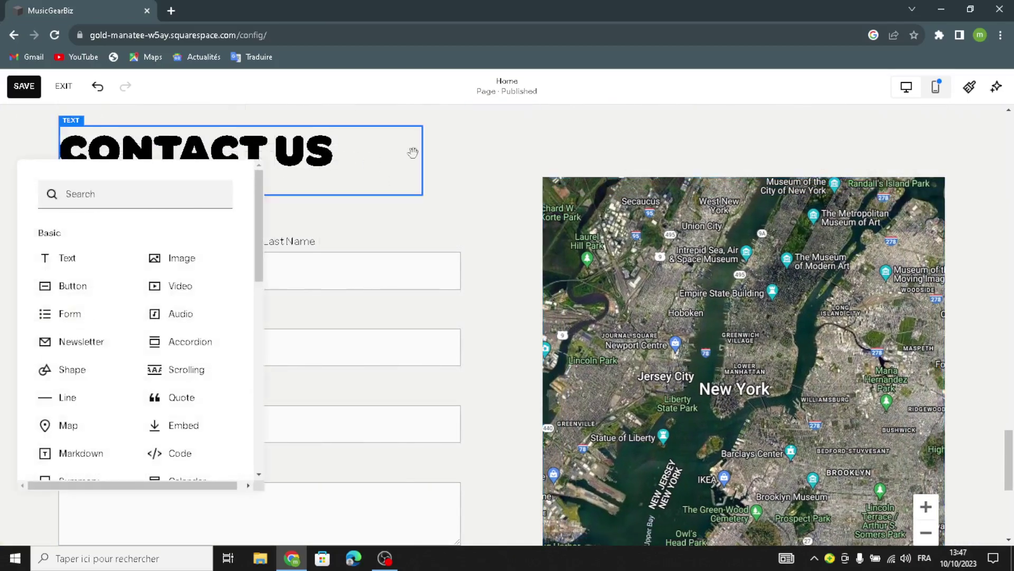
pyautogui.click(804, 133)
pyautogui.click(934, 135)
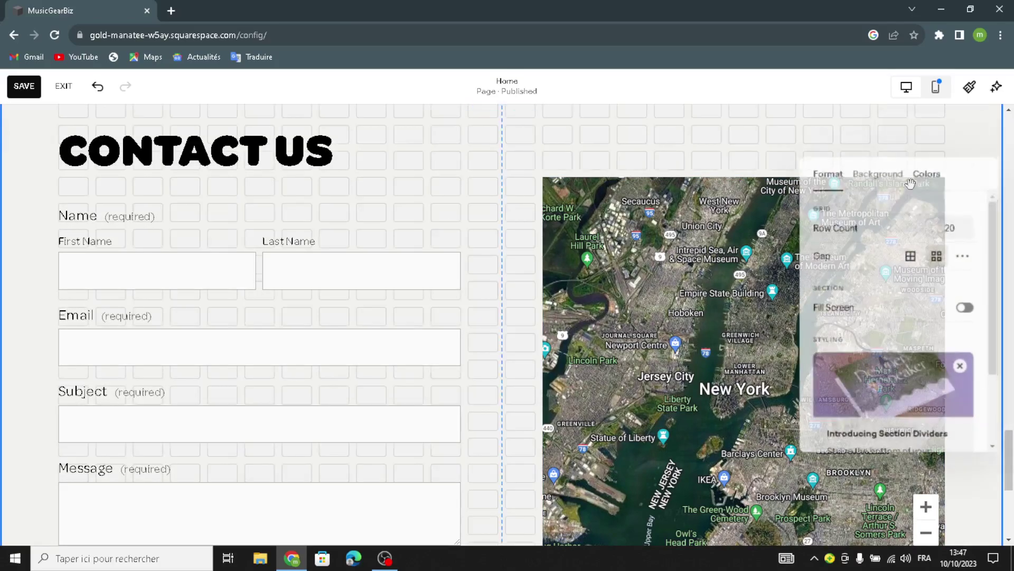
pyautogui.click(892, 174)
pyautogui.click(969, 222)
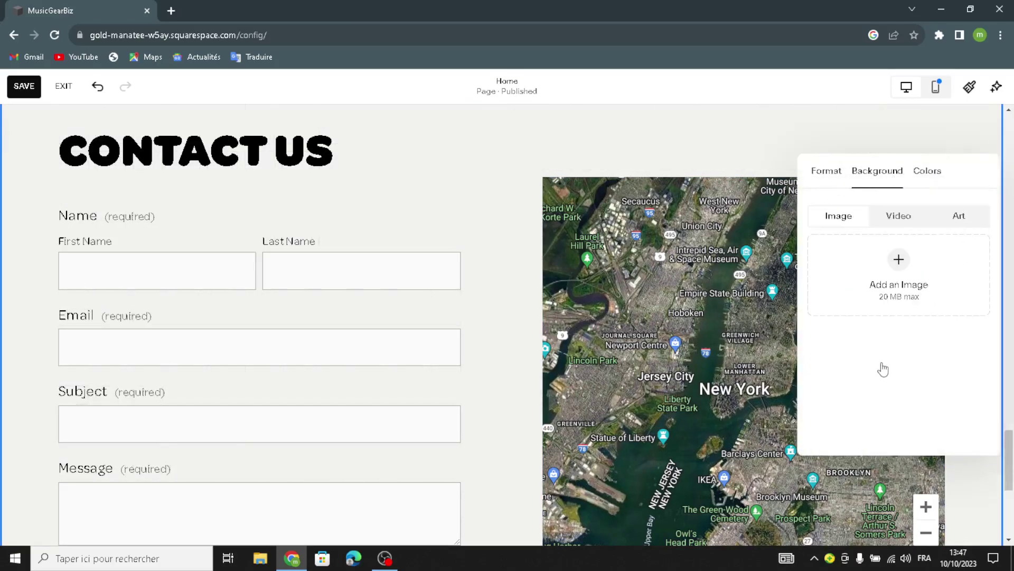
pyautogui.scroll(-5, 892, 365)
pyautogui.moveTo(902, 373)
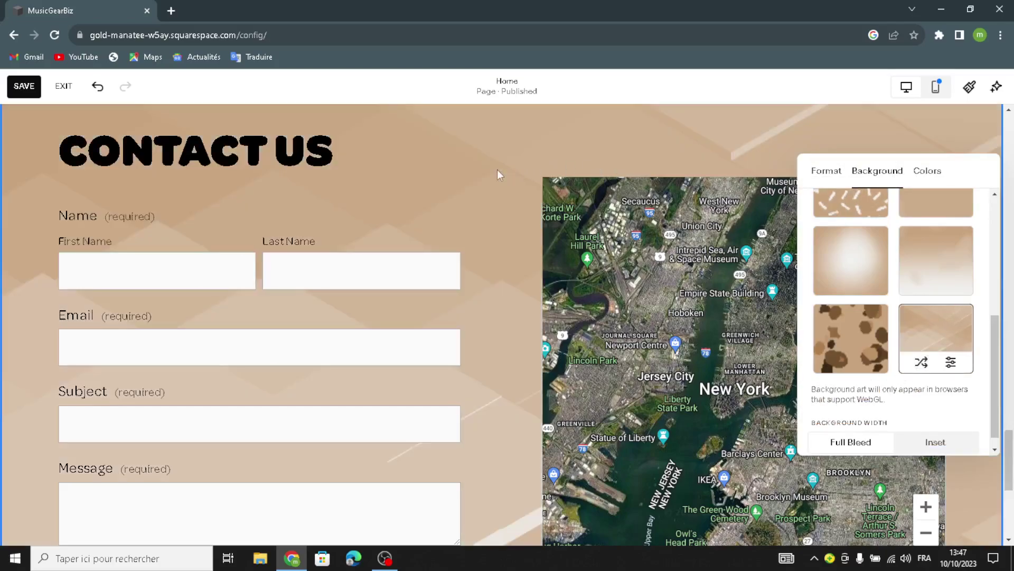
pyautogui.click(492, 233)
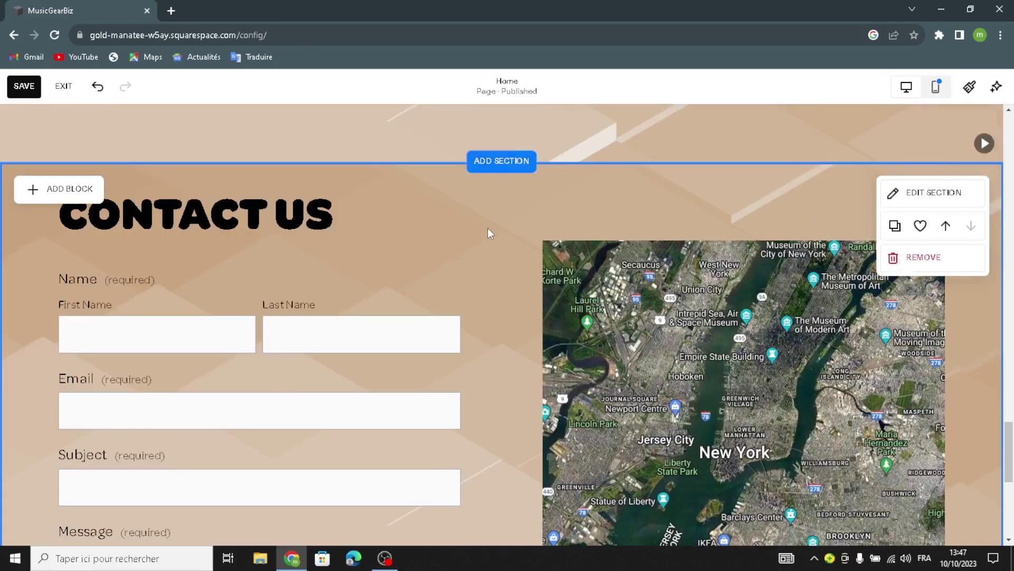
# Open the site footer below the contact form for editing and check which blocks can be added to it
pyautogui.scroll(-2, 490, 230)
pyautogui.scroll(-5, 484, 230)
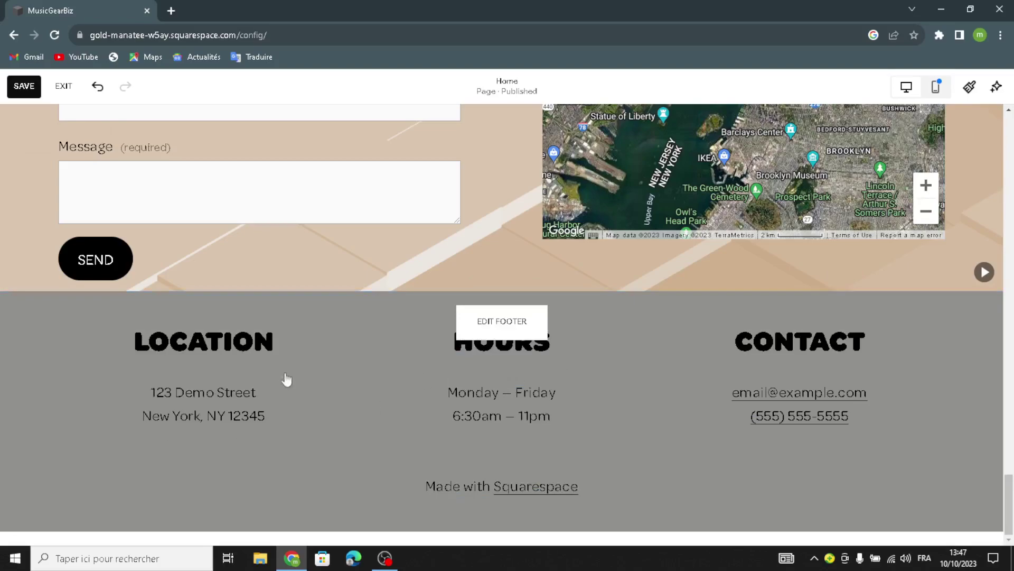
pyautogui.click(397, 333)
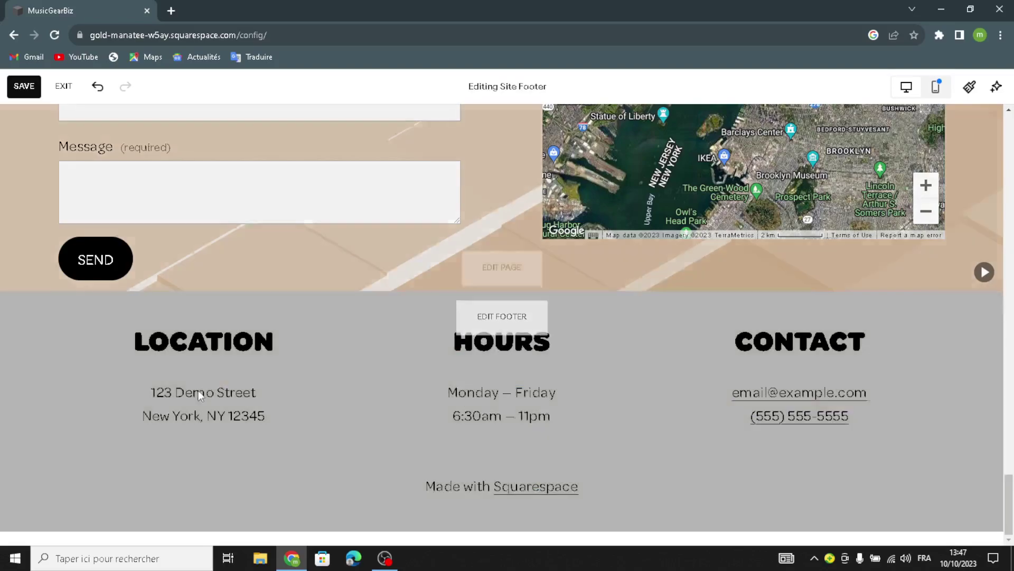
pyautogui.click(53, 316)
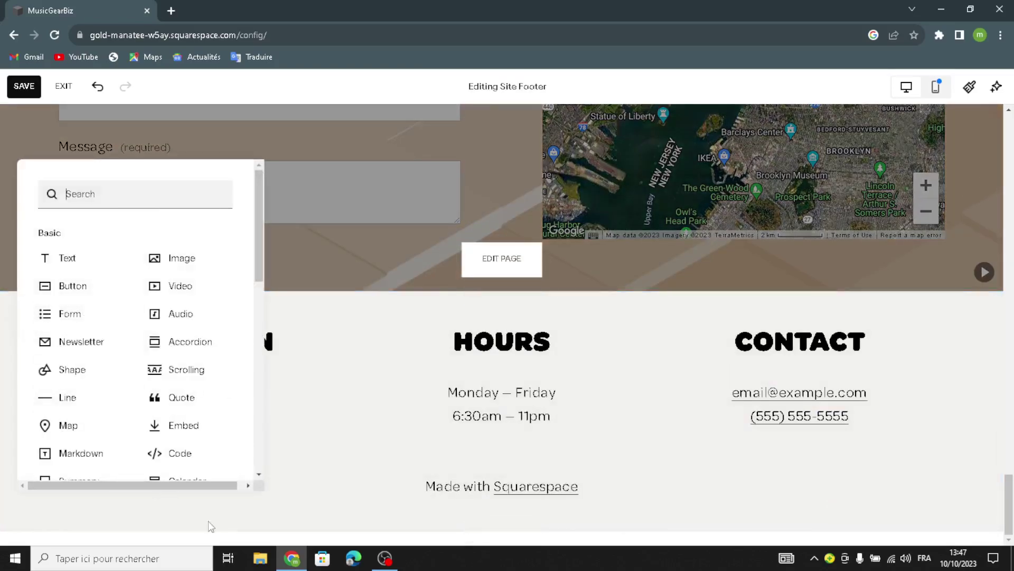
pyautogui.click(528, 449)
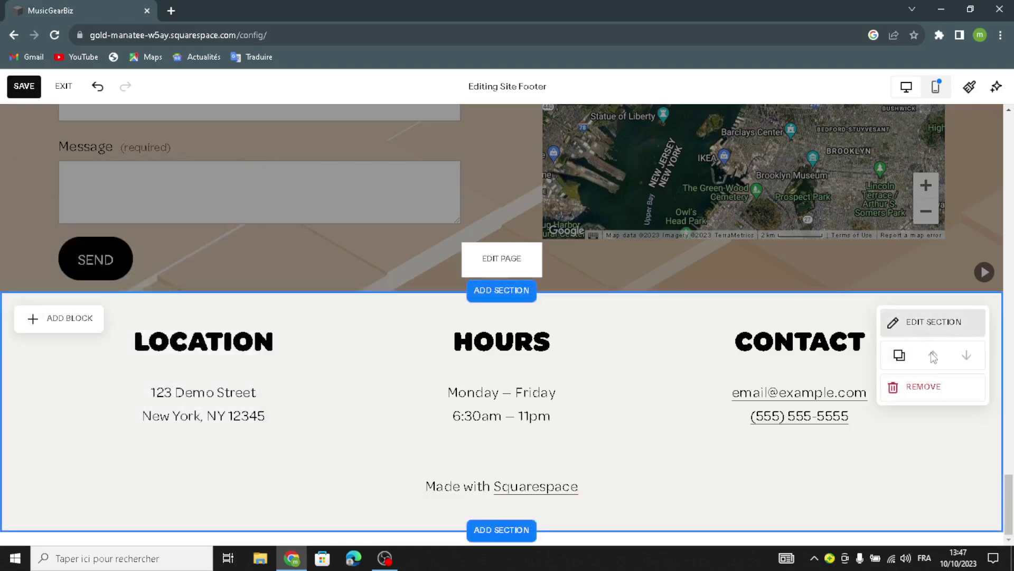
# Set the footer section's background to the tan art with overlapping translucent planes
pyautogui.click(892, 324)
pyautogui.click(880, 235)
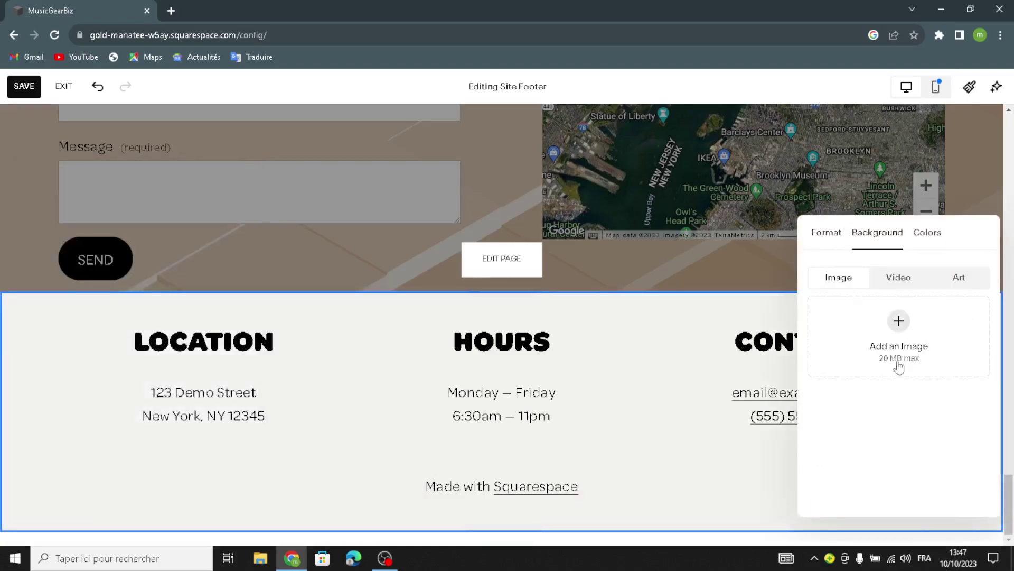
pyautogui.scroll(-5, 895, 430)
pyautogui.click(935, 384)
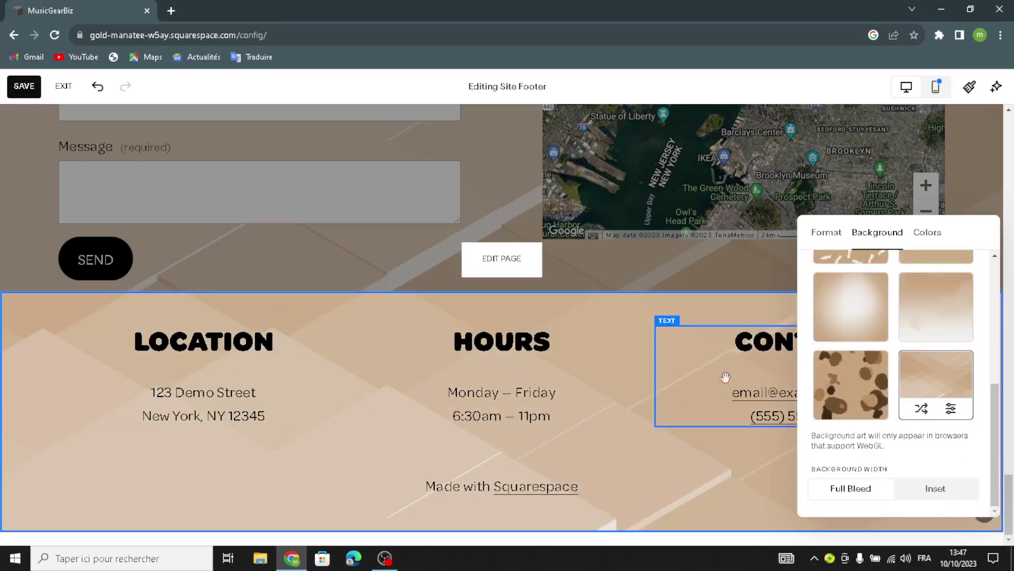
pyautogui.click(802, 458)
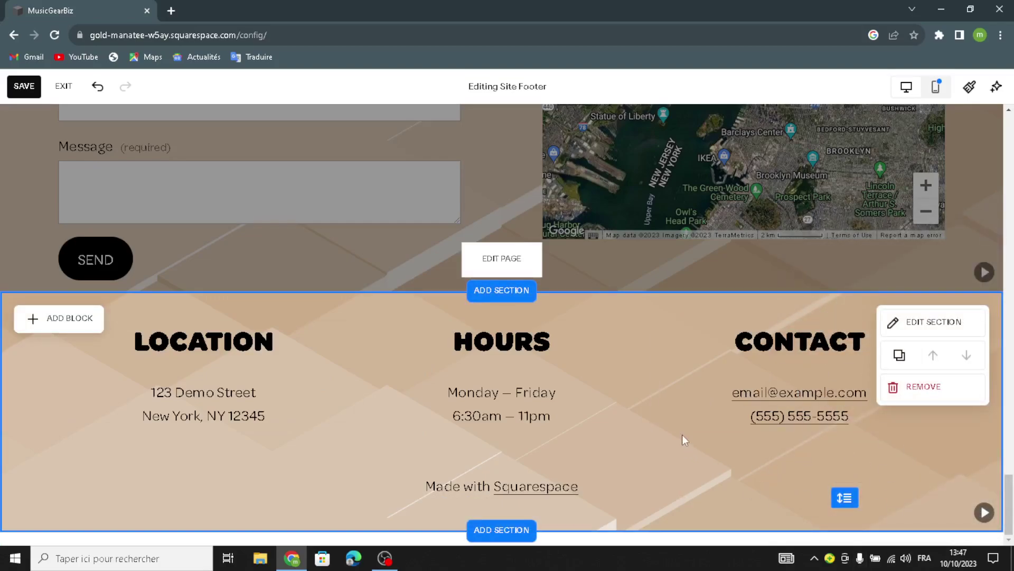
# Review the page from the footer up to the welcome banner, then exit editing and save the changes
pyautogui.scroll(15, 684, 437)
pyautogui.scroll(10, 421, 455)
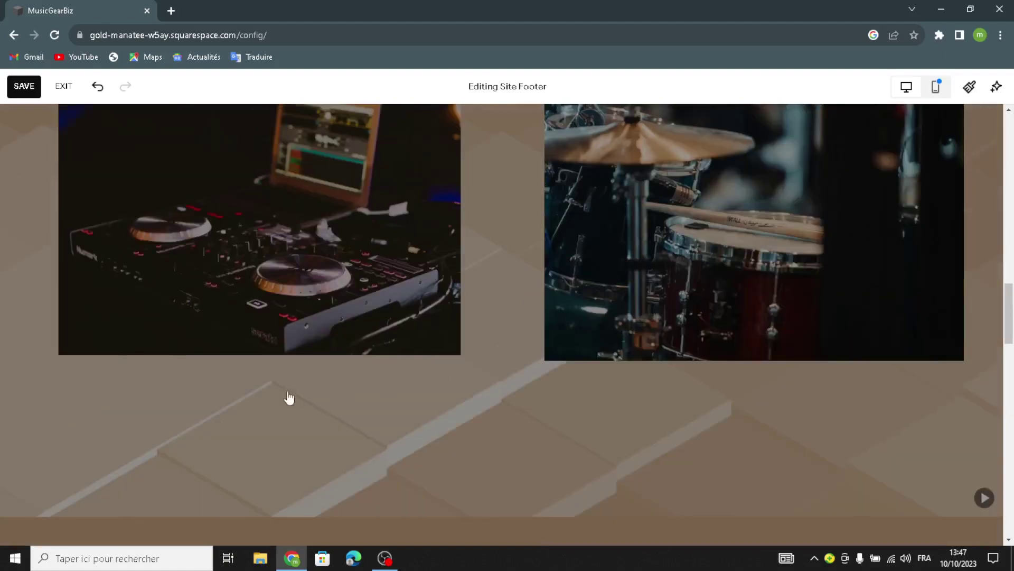
pyautogui.scroll(10, 421, 454)
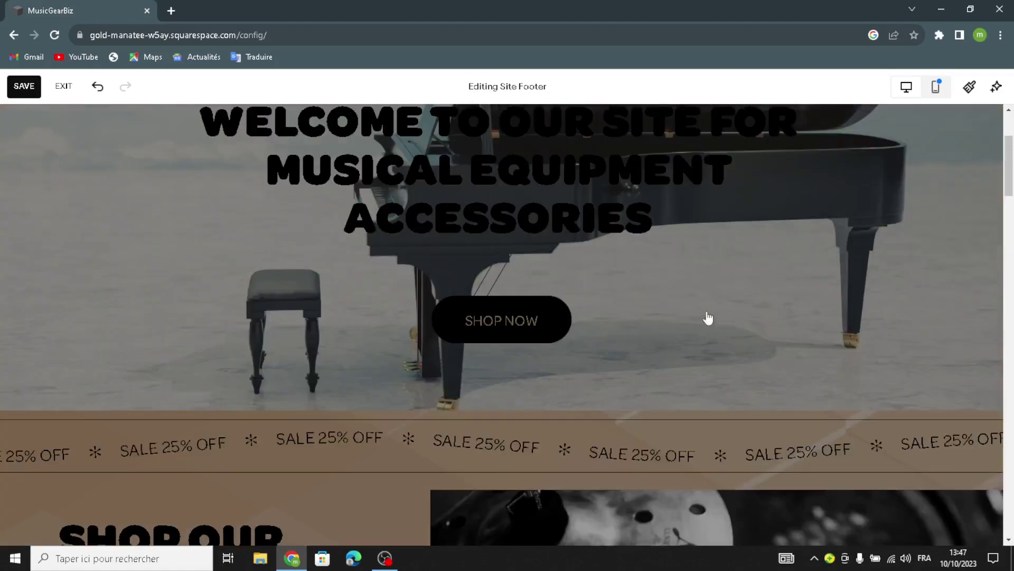
pyautogui.scroll(3, 278, 211)
pyautogui.scroll(-2, 57, 108)
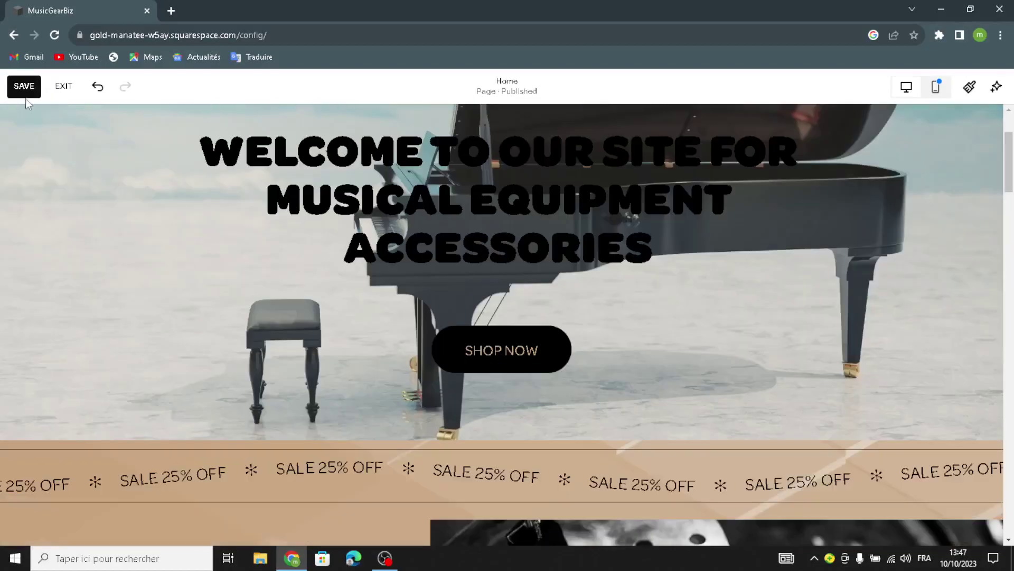
pyautogui.click(63, 87)
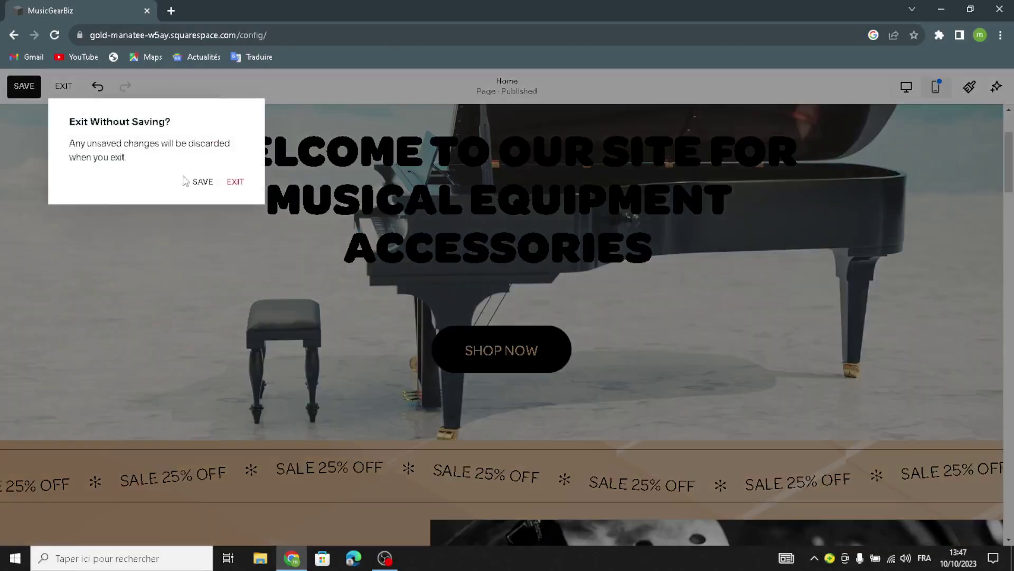
pyautogui.click(202, 182)
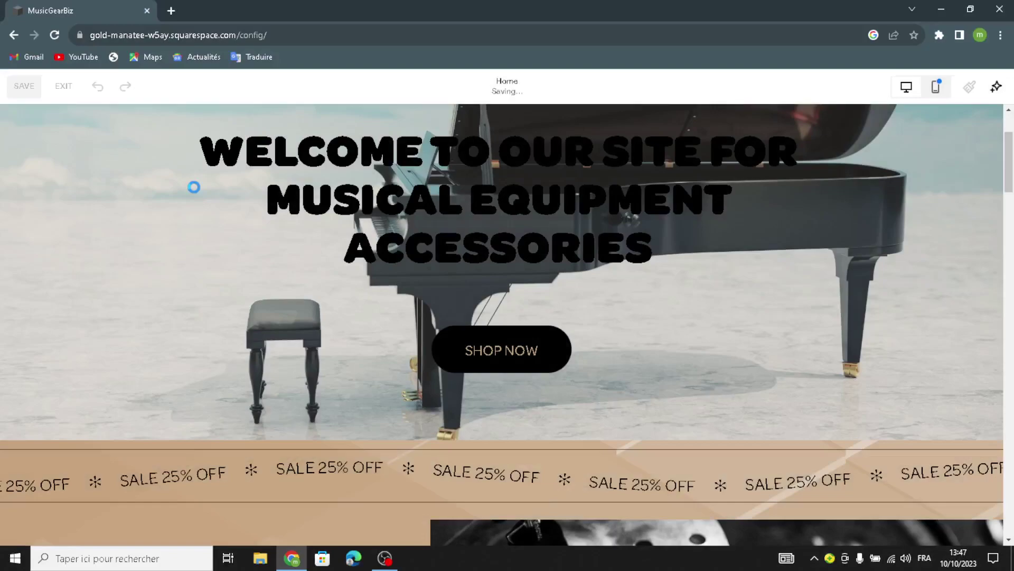